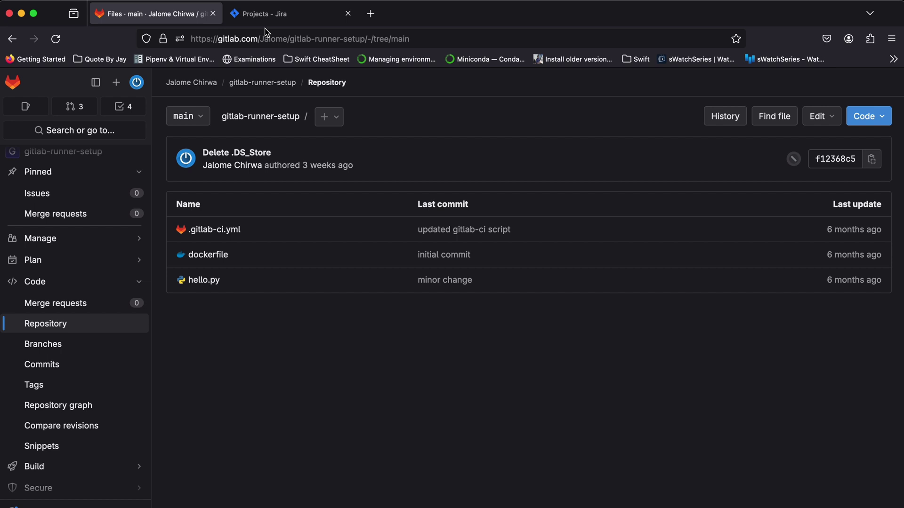
Switch to the Jira projects list and open the Gitlab Automation project in a separate tab
left_click(265, 14)
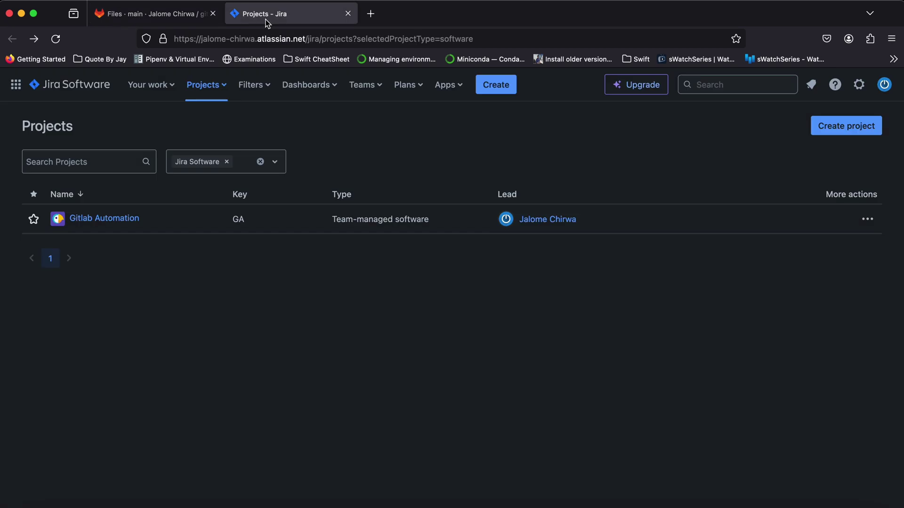
left_click(105, 220, "super")
left_click(414, 20)
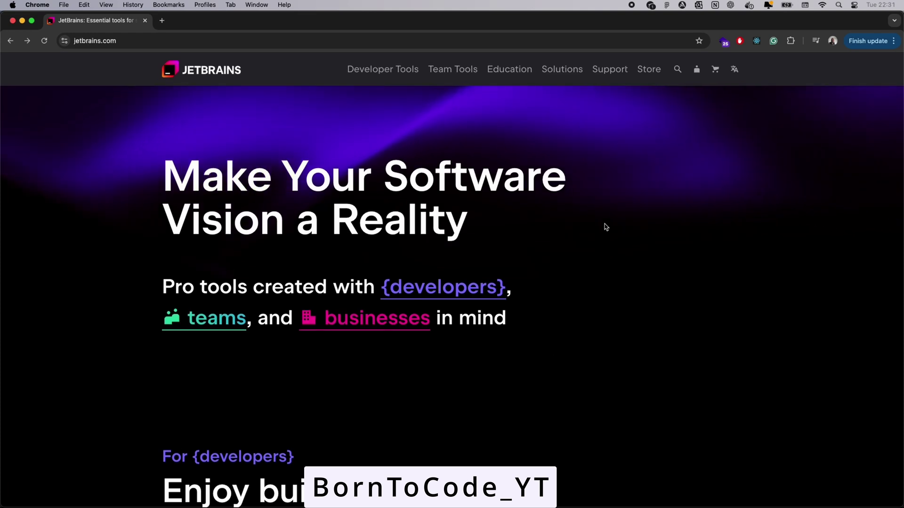
Open the JetBrains store's pricing for individual use and order the PyCharm personal annual subscription
left_click(650, 72)
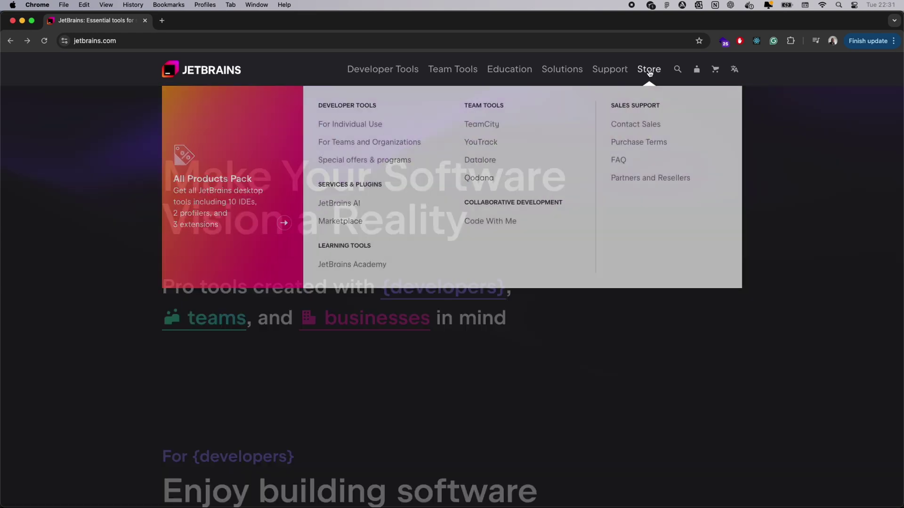
left_click(353, 124)
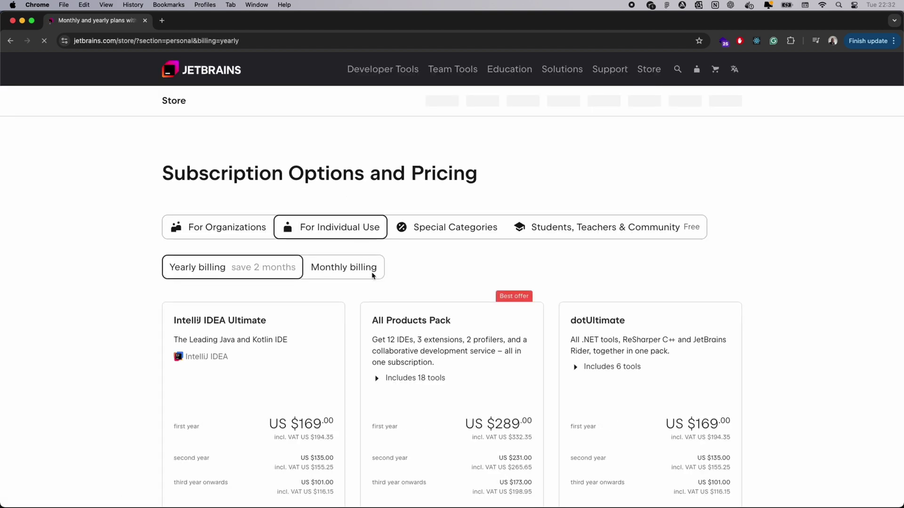
scroll(330, 221, "down", 1)
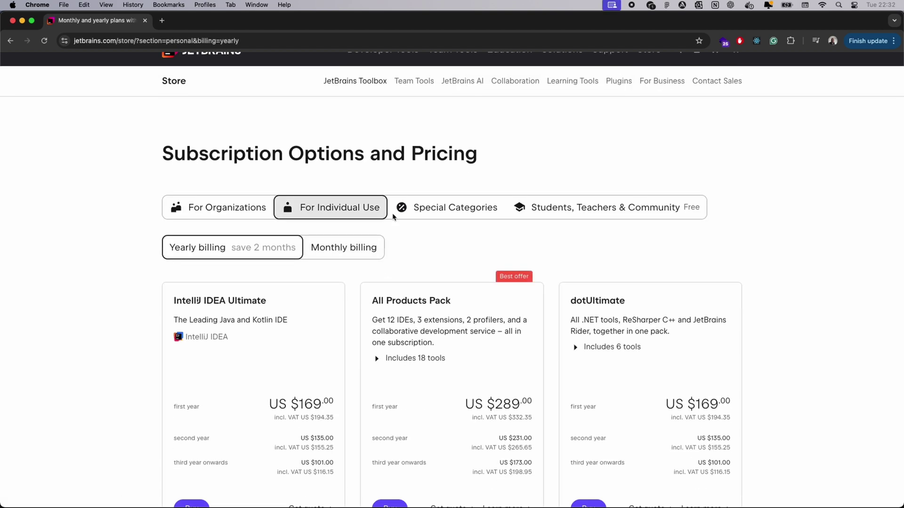
scroll(393, 236, "down", 5)
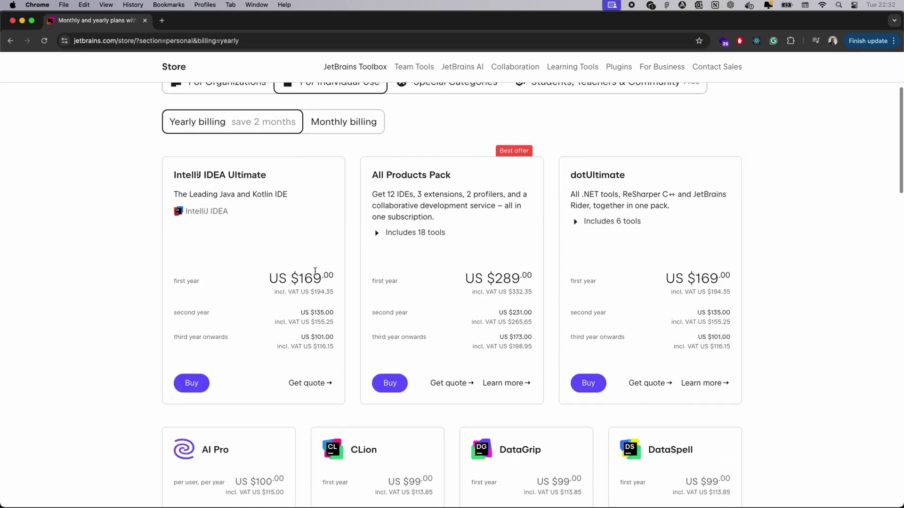
scroll(473, 277, "down", 5)
scroll(473, 276, "down", 6)
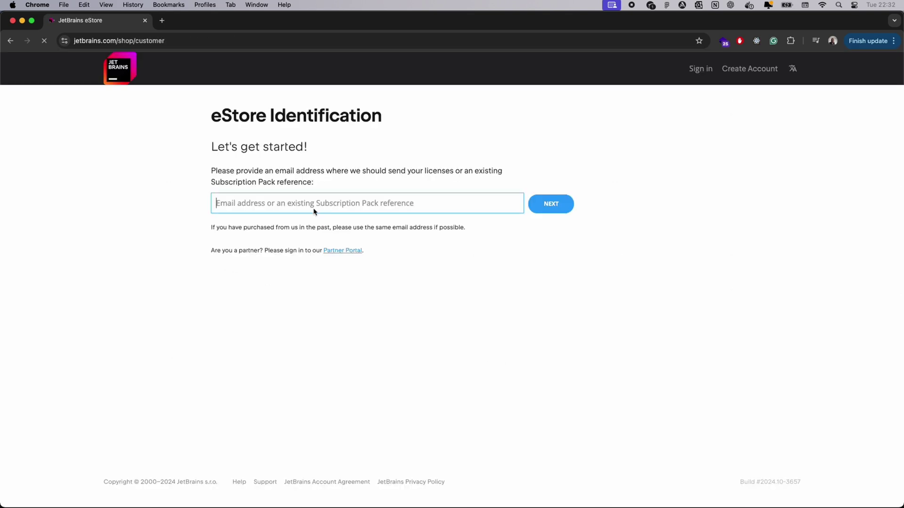
Enter the buyer's email address in the eStore identification form and continue to the checkout
left_click(309, 204)
type("wha")
key("Down")
key("Return")
key("Return")
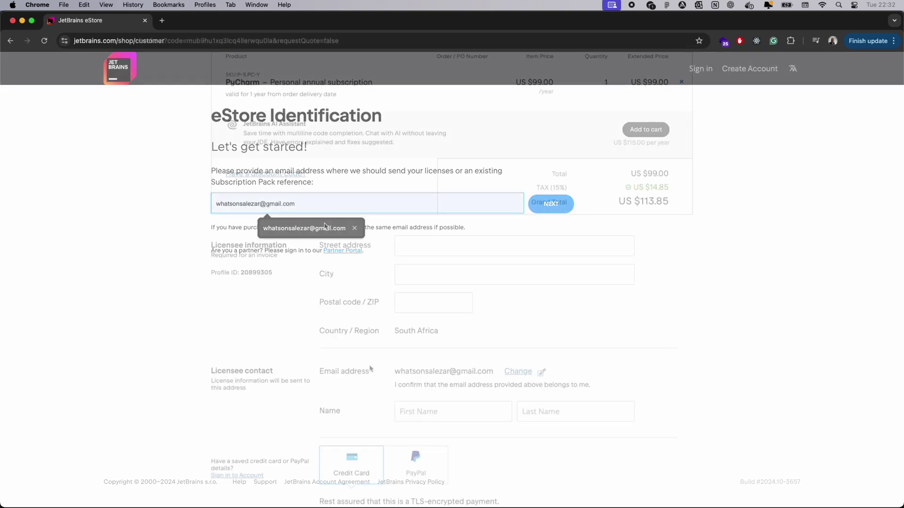
Apply the discount code BornToCode_YT to the PyCharm order
scroll(369, 368, "up", 1)
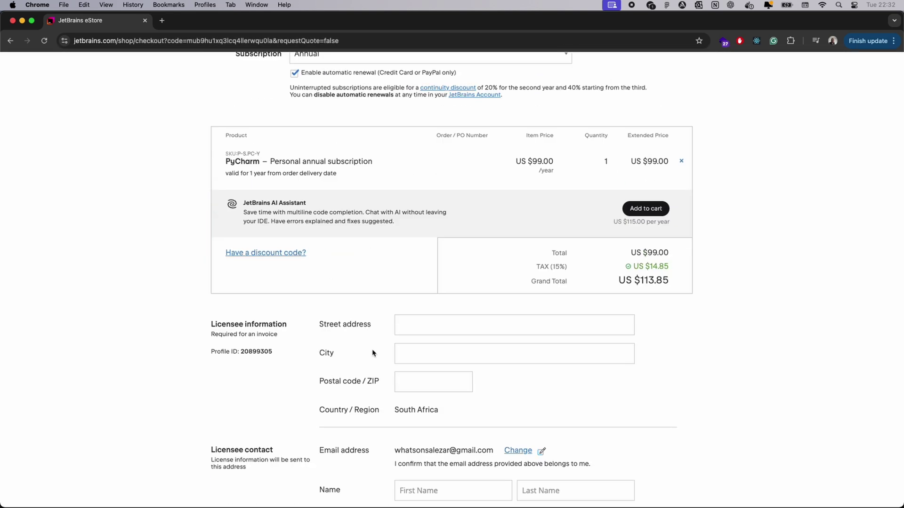
left_click(292, 255)
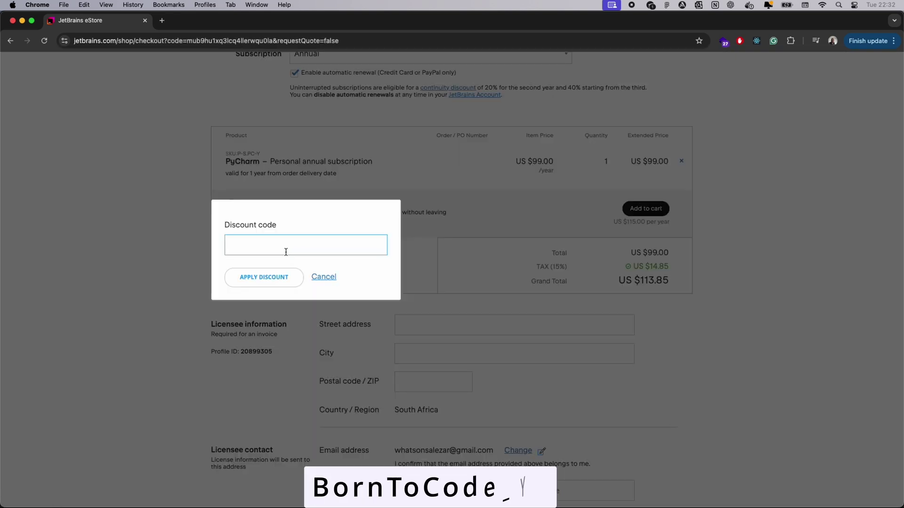
type("BornToCode_YT")
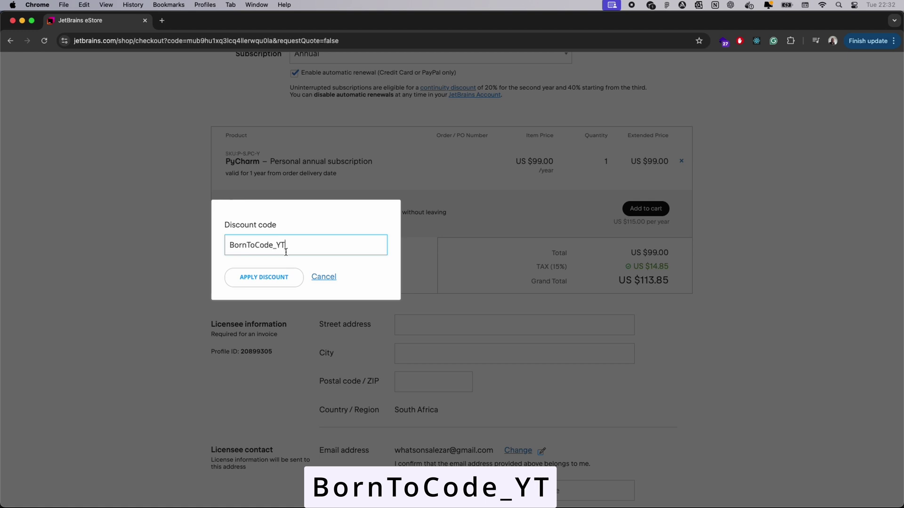
left_click(269, 286)
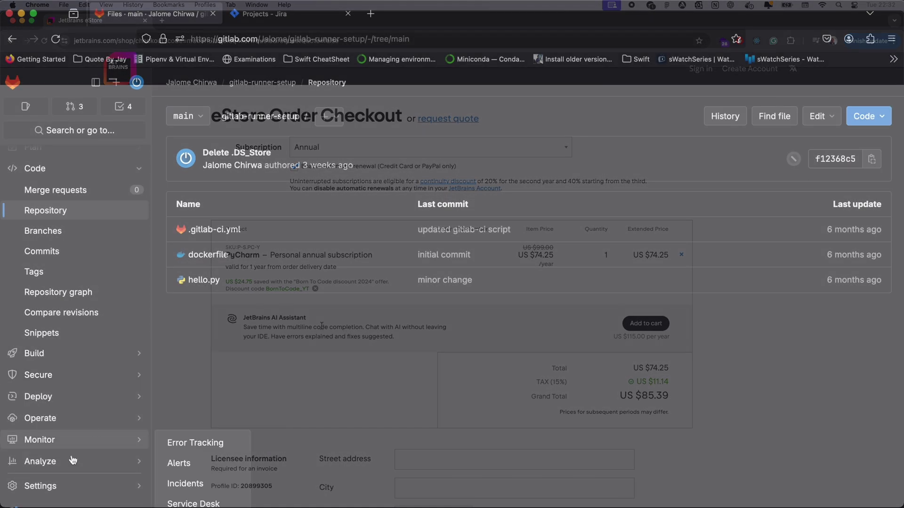
Switch to the gitlab-runner-setup project in GitLab and open the Jira integration from its integration settings
mouse_move(16, 484)
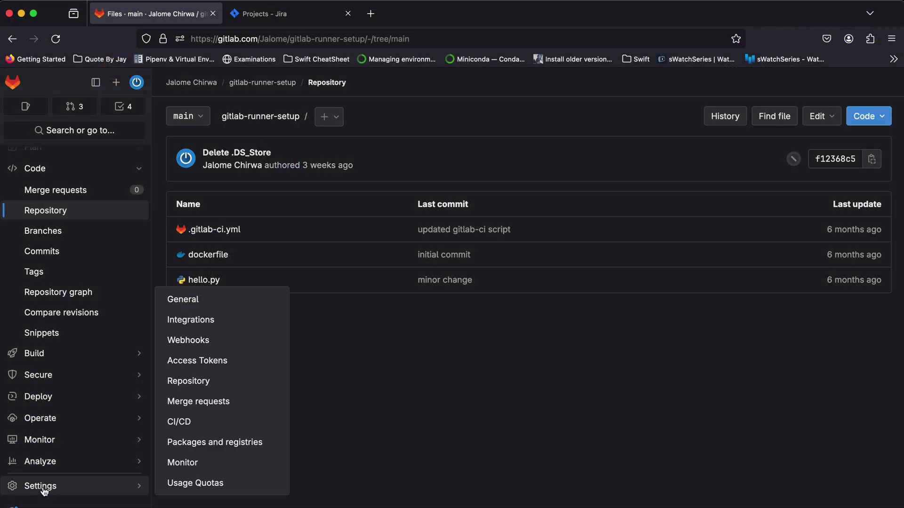
left_click(219, 327)
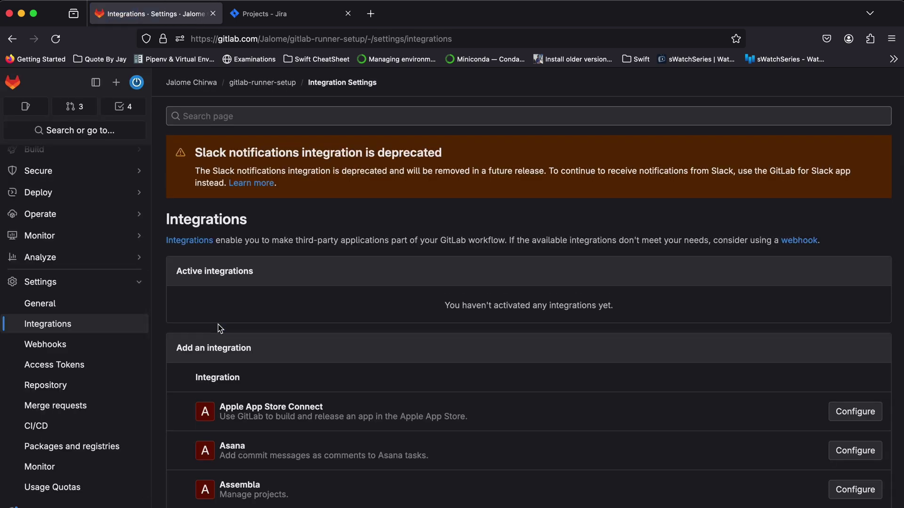
scroll(320, 381, "down", 6)
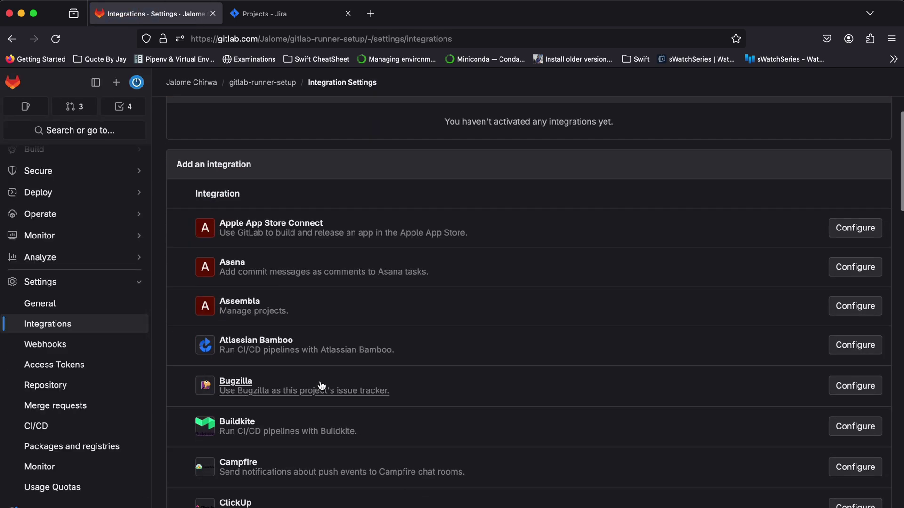
scroll(319, 312, "up", 6)
scroll(257, 329, "down", 15)
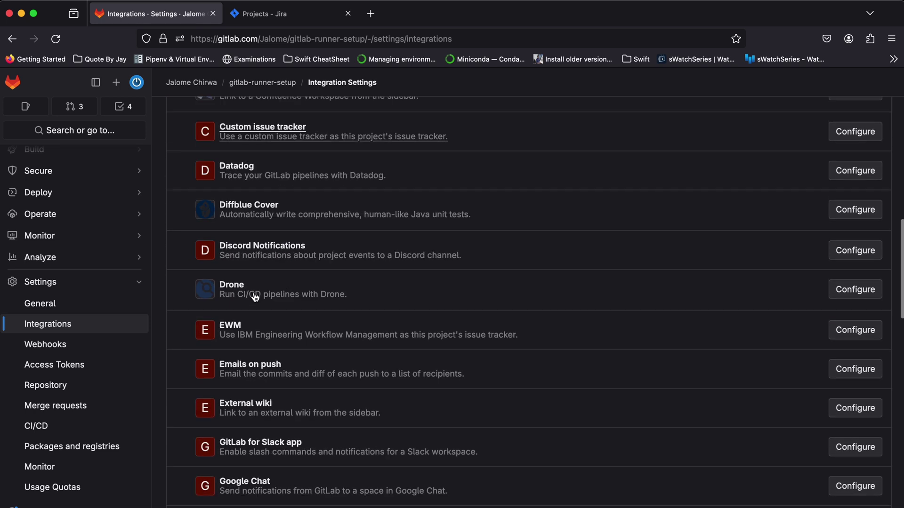
scroll(255, 296, "down", 5)
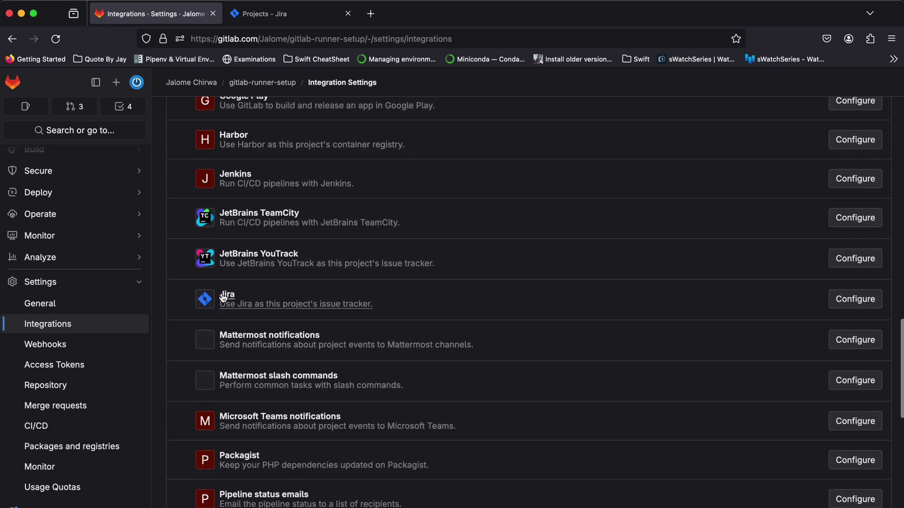
left_click(227, 296)
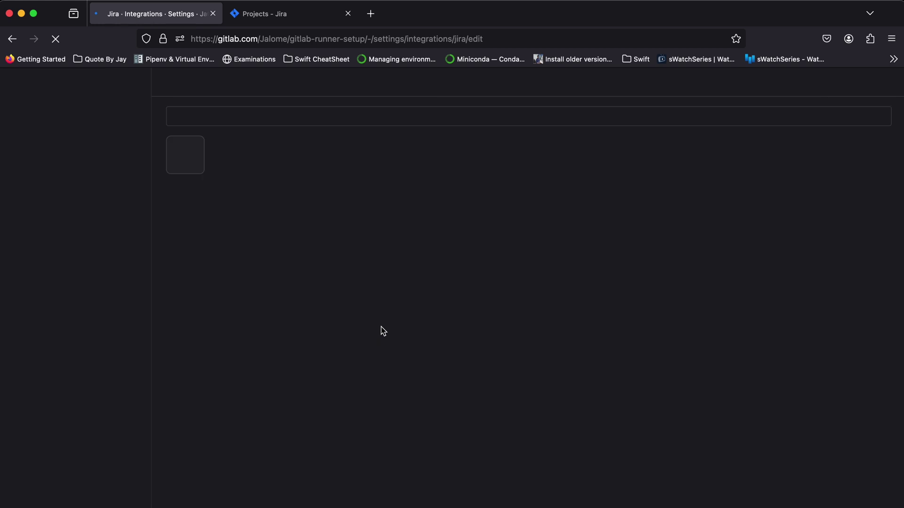
Enter the Jira Cloud site's base address on atlassian.net as the Web URL of the integration
left_click(236, 298)
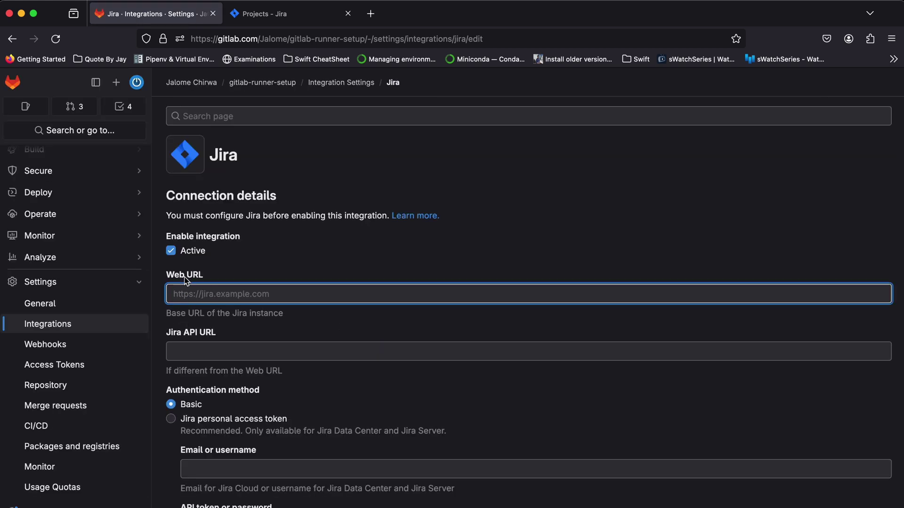
left_click_drag(168, 314, 289, 323)
left_click(325, 321)
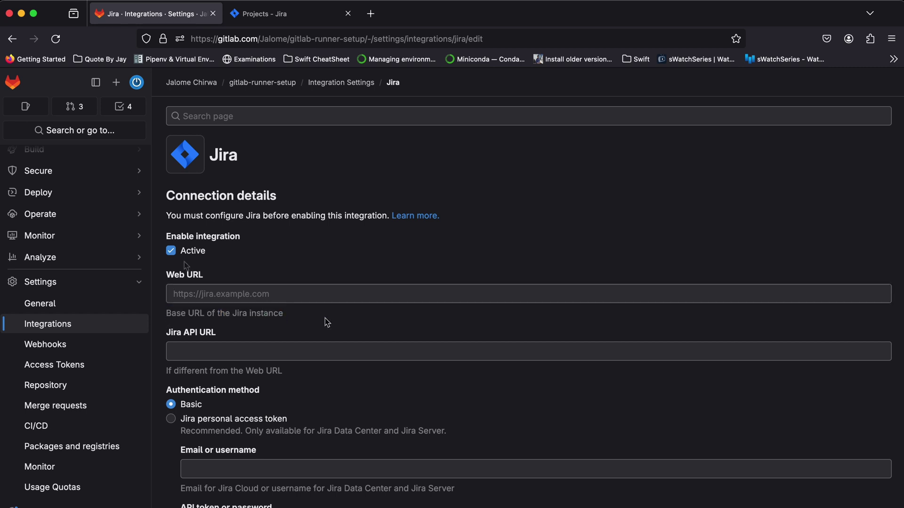
left_click(181, 292)
type("https://jalome-chirwa.atlassian.net")
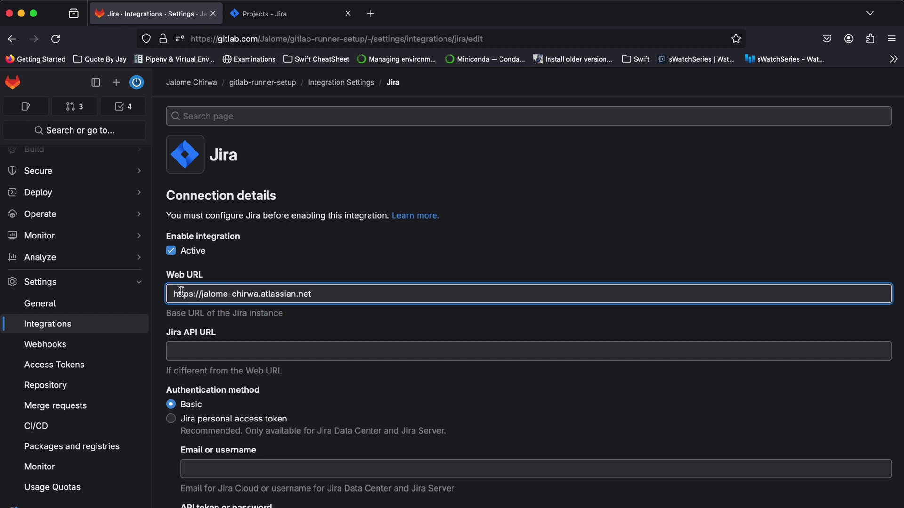
left_click(243, 328)
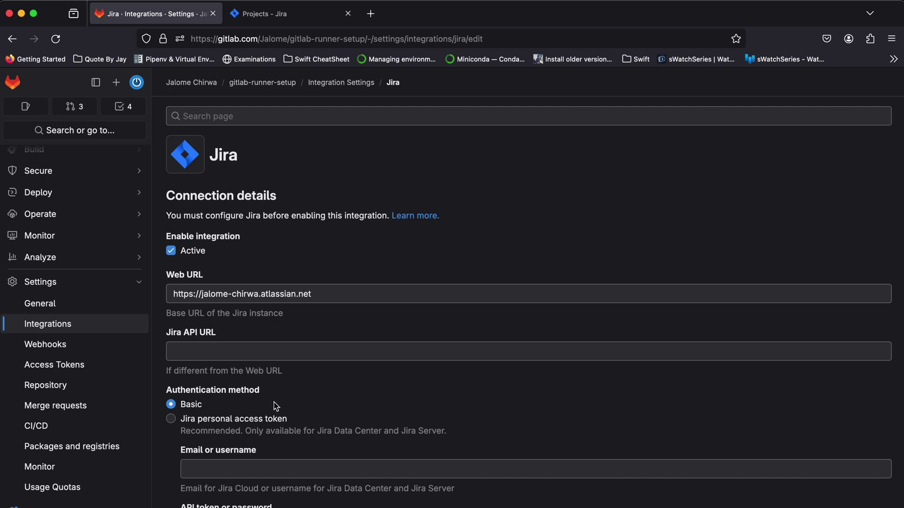
Fill in the Jira account's email address as the username for basic authentication
scroll(276, 406, "down", 3)
left_click(272, 350)
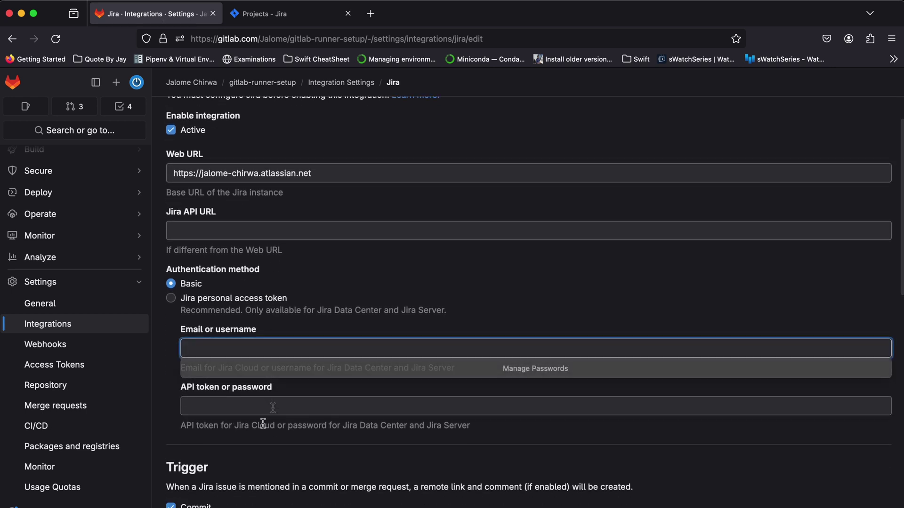
type("chi")
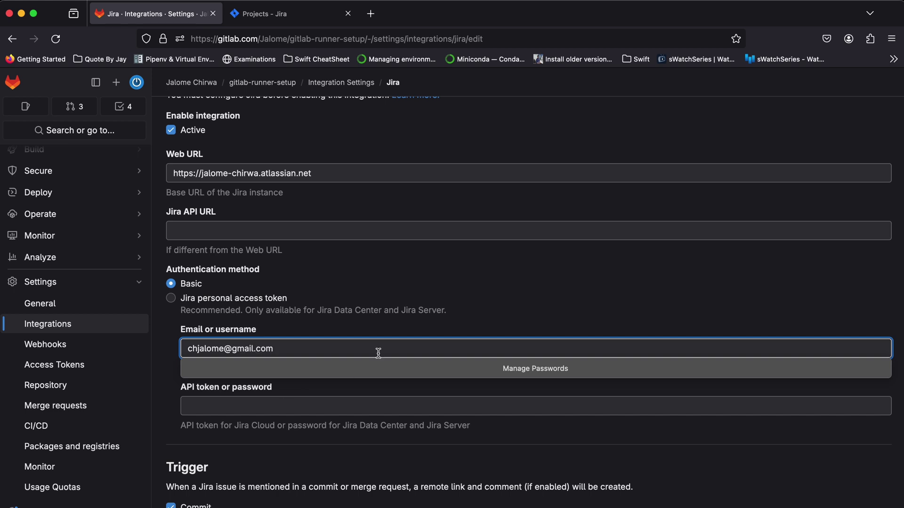
left_click(483, 318)
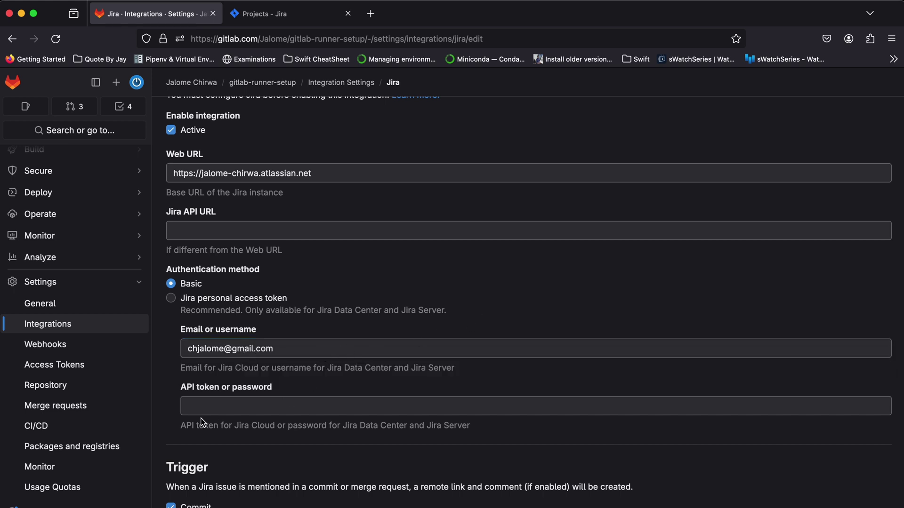
left_click(245, 405)
left_click(173, 365)
scroll(173, 366, "down", 4)
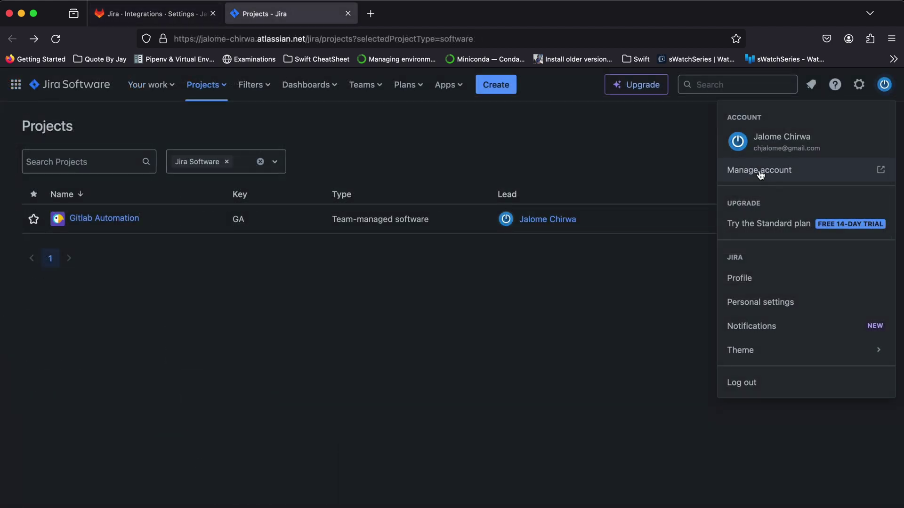
Open the Atlassian account management from Jira and go to the API tokens page in its security settings
left_click(759, 171)
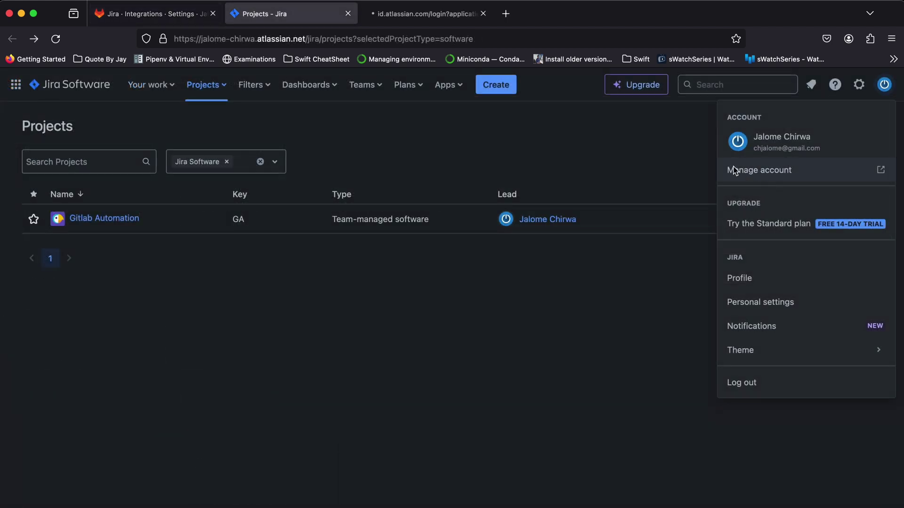
left_click(425, 13)
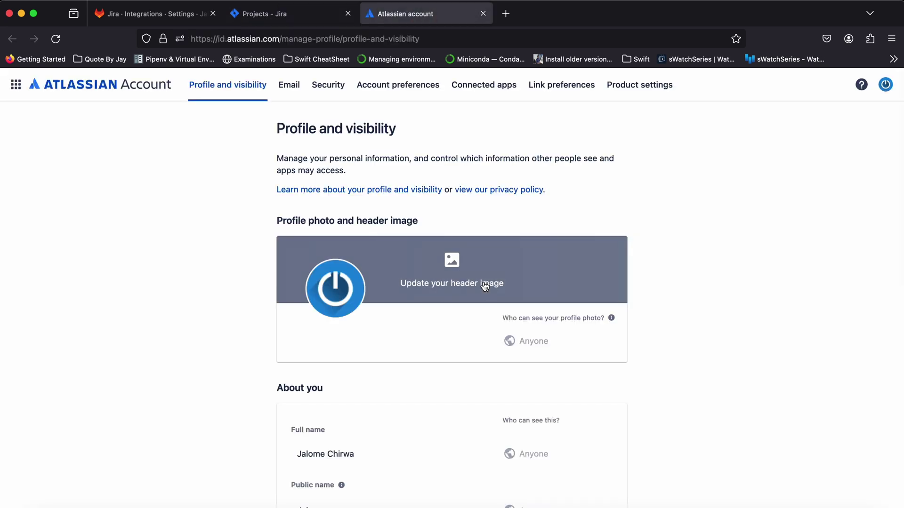
left_click(328, 84)
scroll(332, 347, "down", 3)
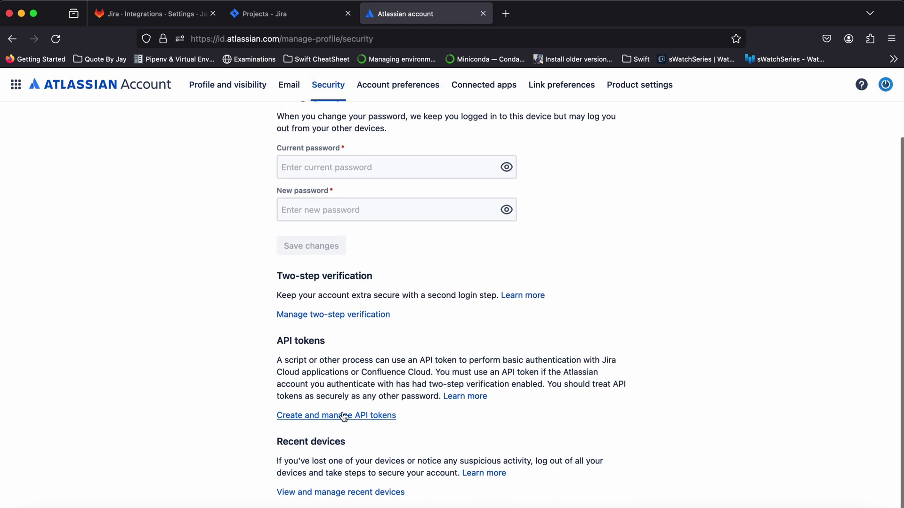
left_click(342, 416)
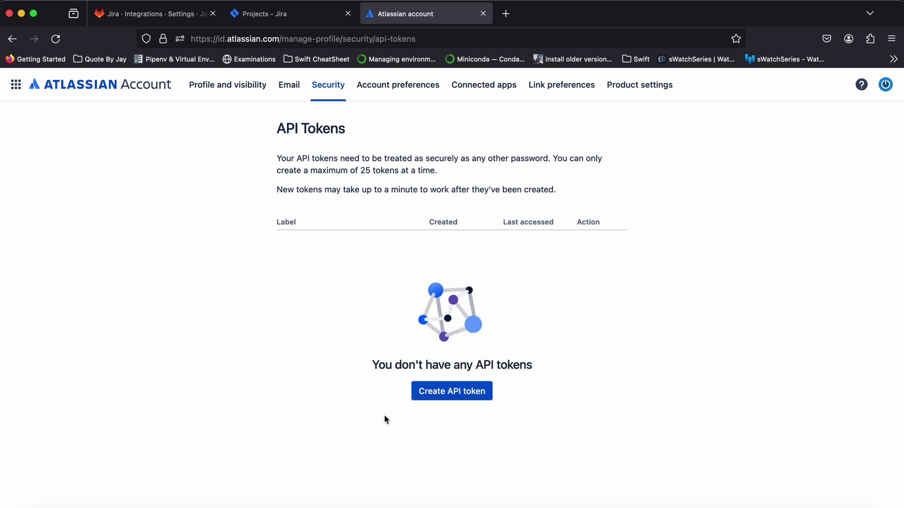
Create an API token labelled GitLab API Token and copy it to the clipboard
left_click(471, 392)
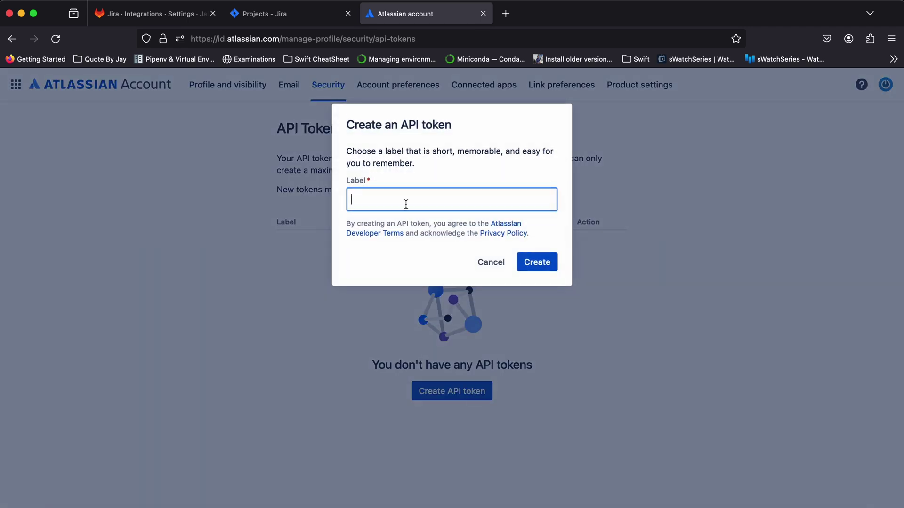
type("GitLabe")
left_click(534, 263)
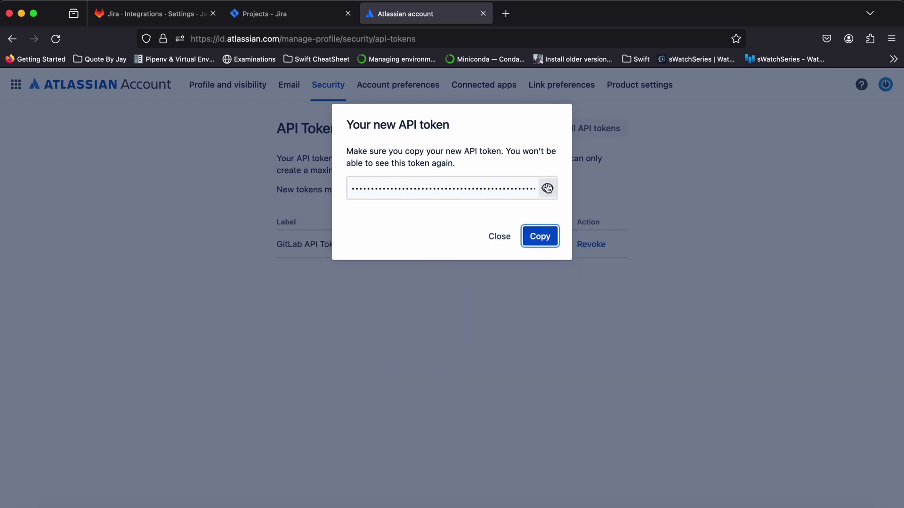
left_click(540, 237)
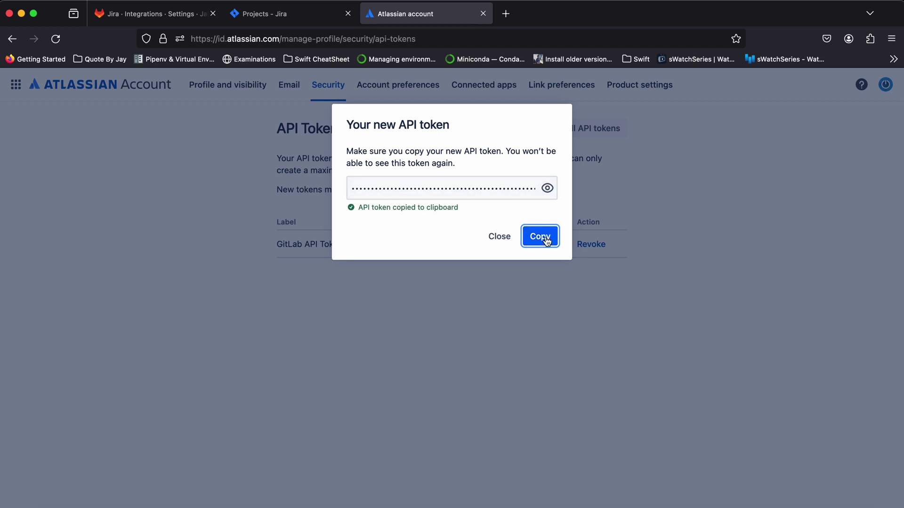
Return to the GitLab Jira integration form and paste the API token into the API token or password field
left_click(162, 19)
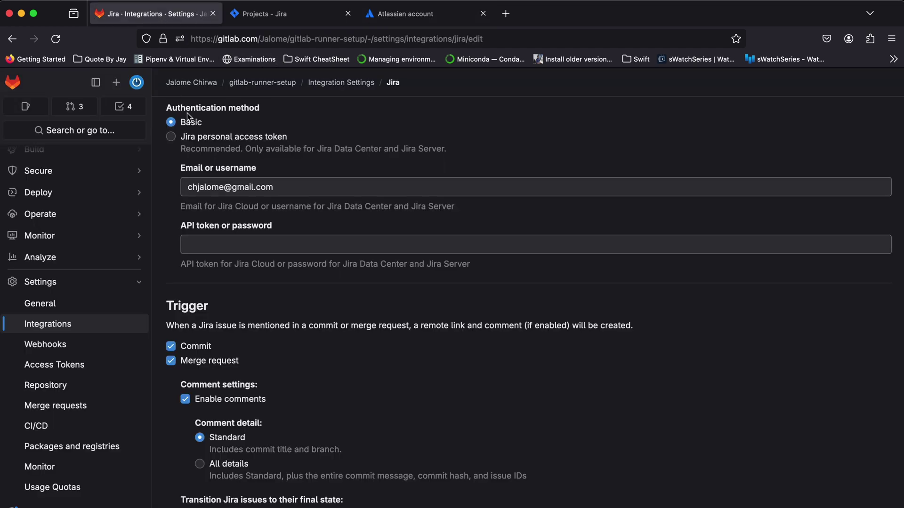
left_click(219, 241)
key("super+v")
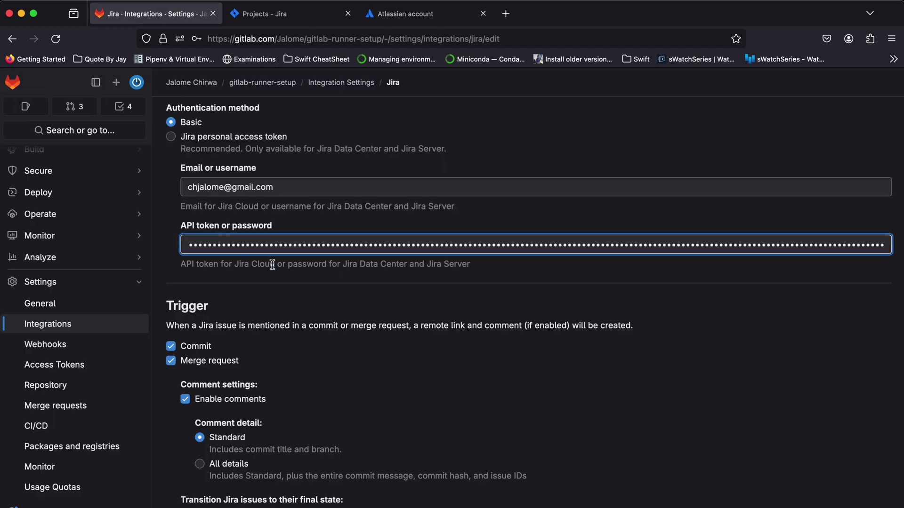
Test the connection of the Jira integration and save the integration settings
scroll(330, 283, "down", 5)
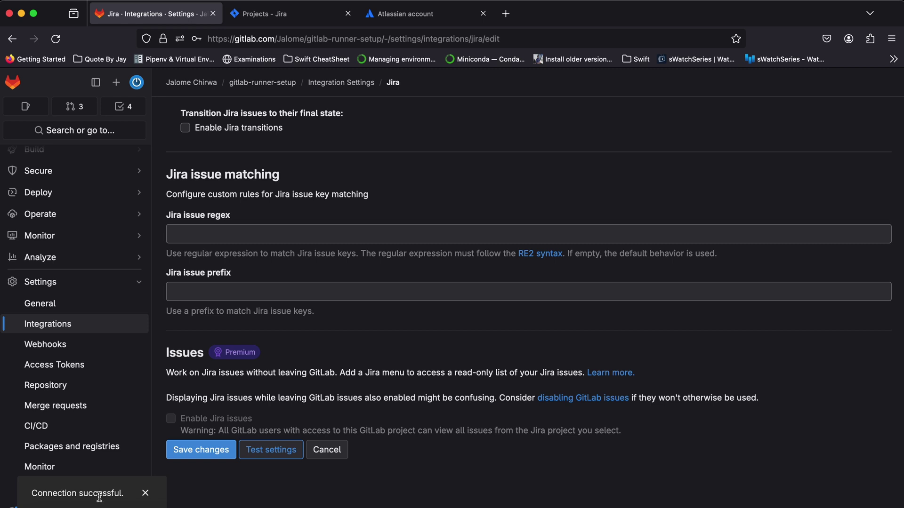
left_click(210, 451)
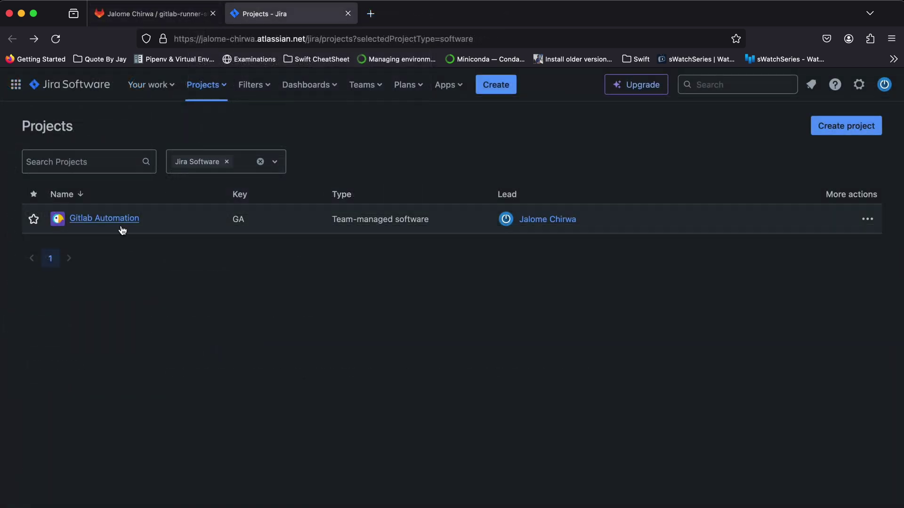
Open the Gitlab Automation project board in Jira and create the To Do issues App Splash Screen, Push notifications and Upload to App Store
left_click(121, 221)
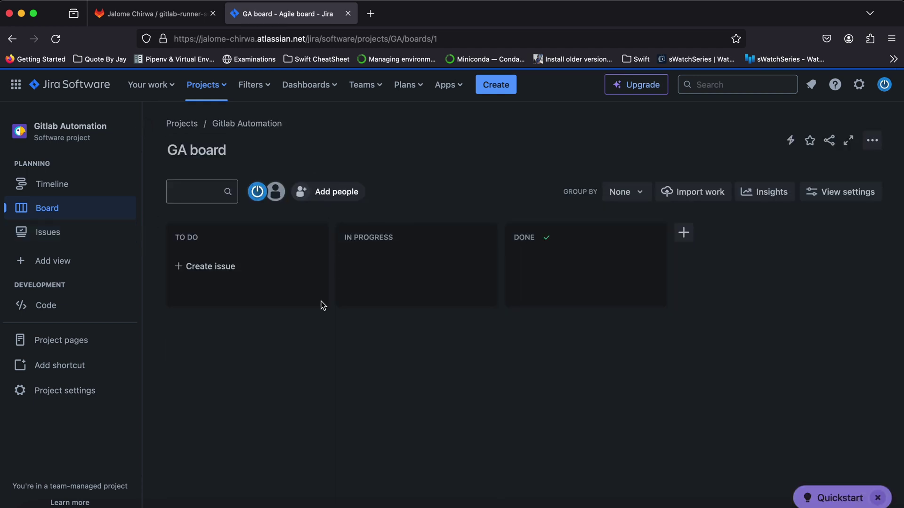
left_click(203, 269)
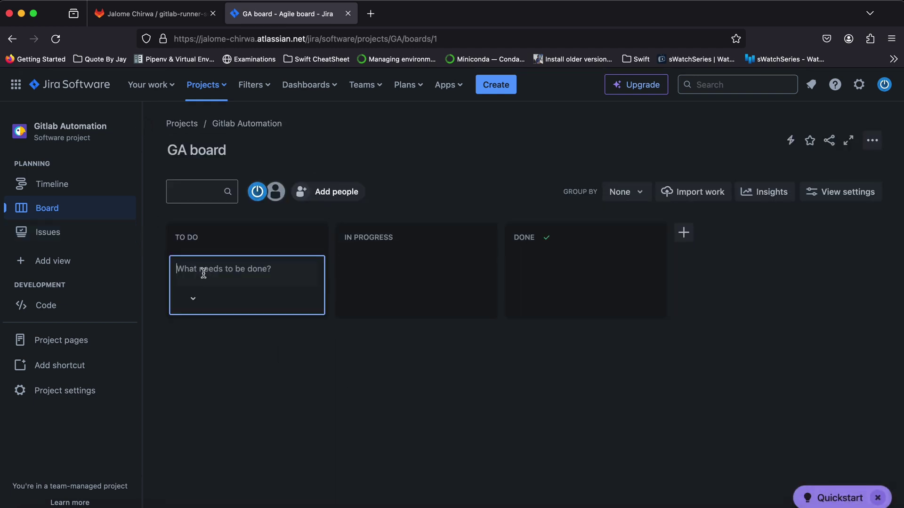
type("App Splash Screen")
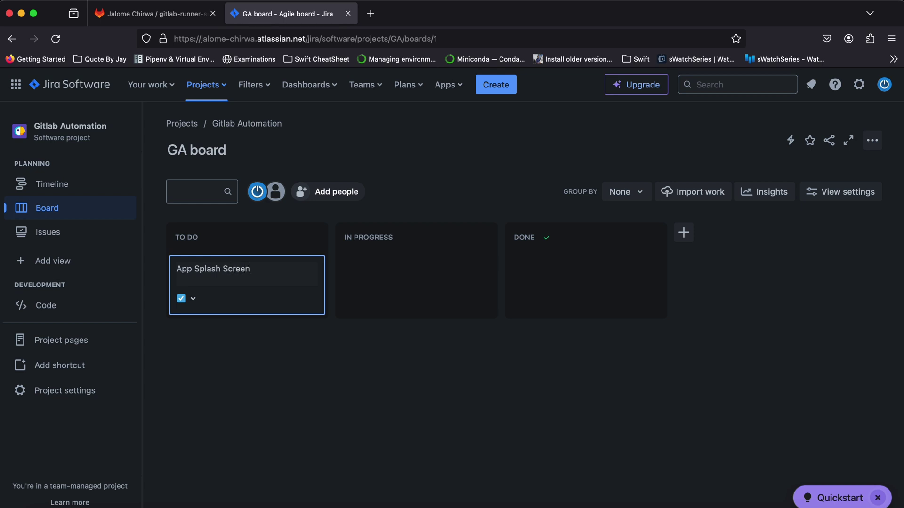
key("Return")
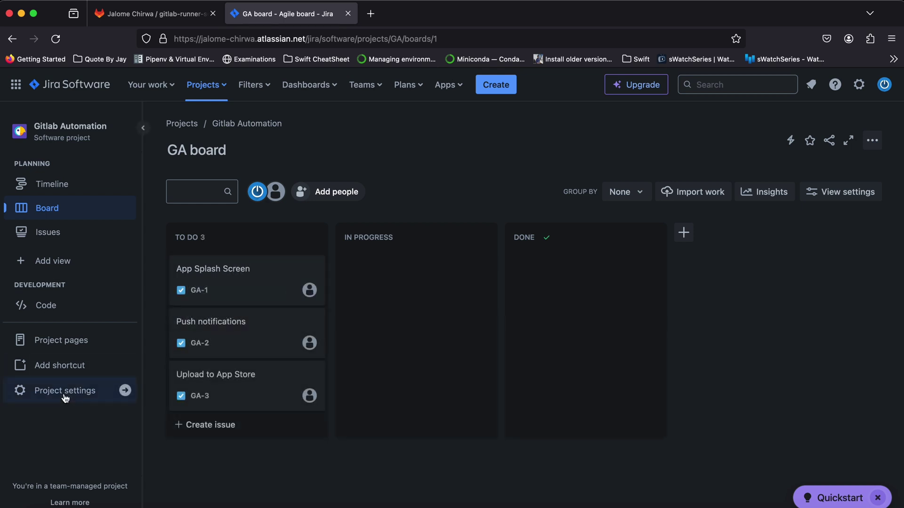
Open the Gitlab Automation project settings in a separate browser tab and go to the Automation page
left_click(66, 398, "super")
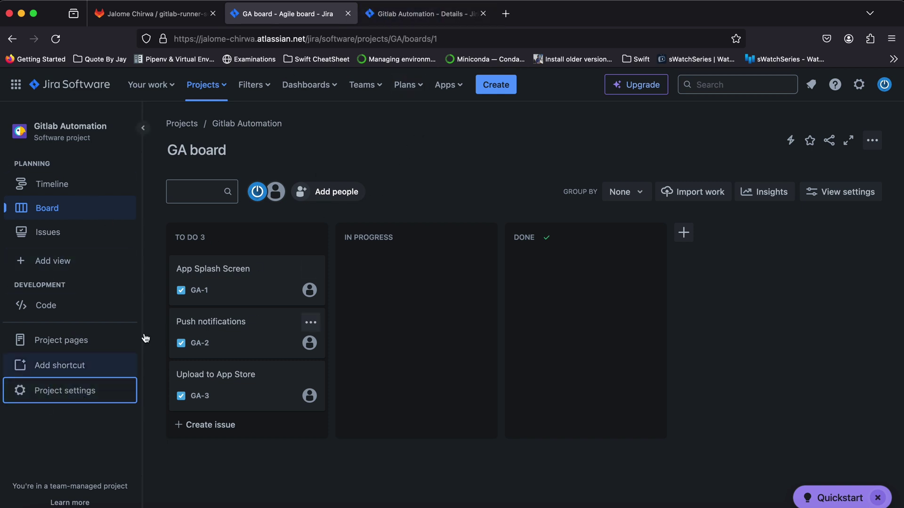
left_click(409, 14)
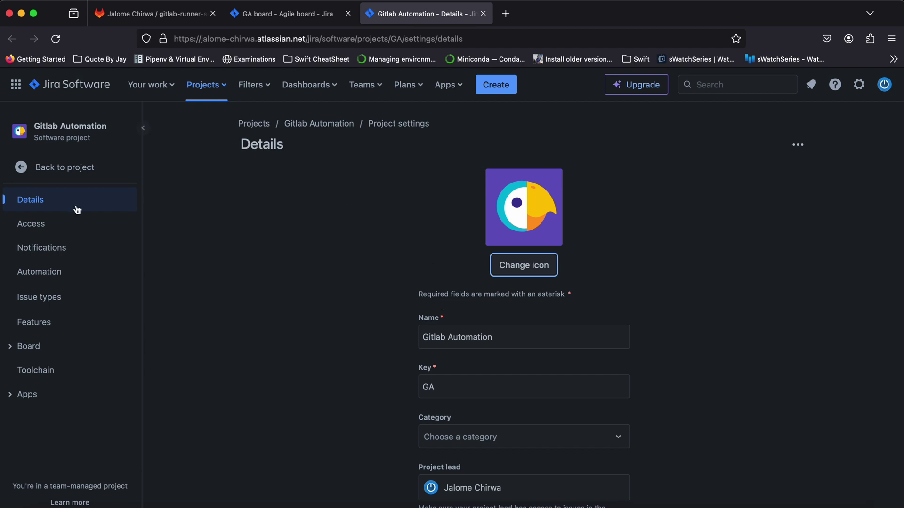
left_click(44, 276)
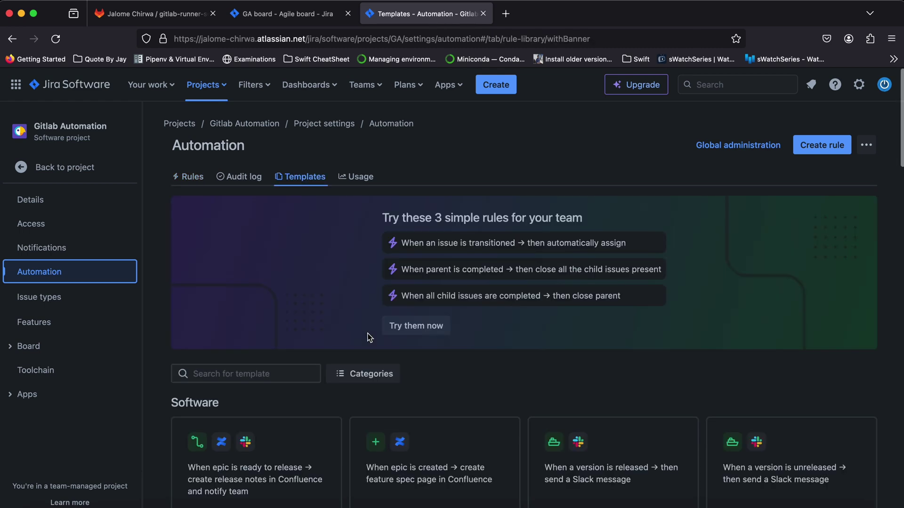
Start a new automation rule, skip the introductory tour and choose Commit created as the trigger
left_click(820, 149)
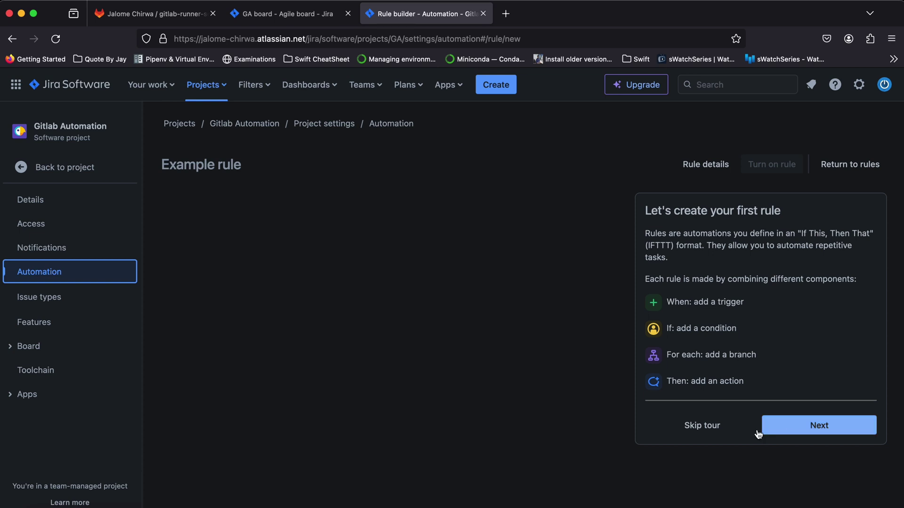
left_click(702, 431)
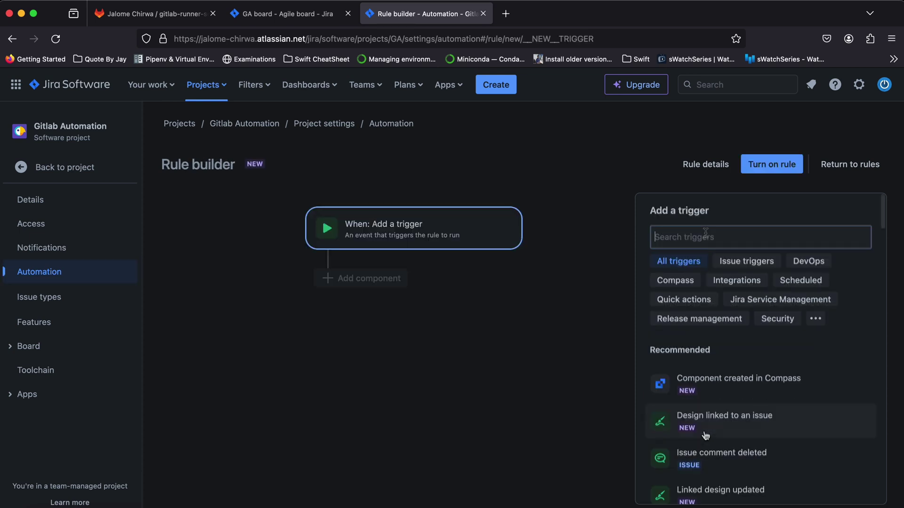
type("commit")
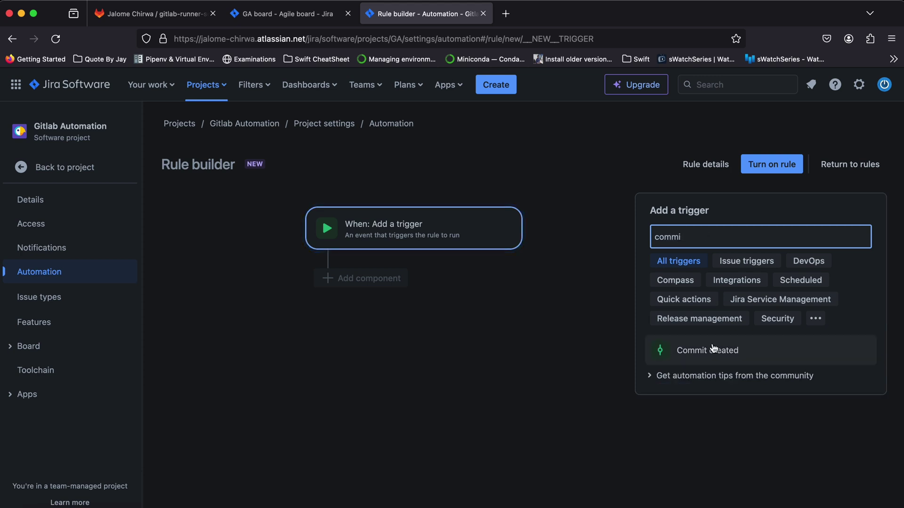
left_click(711, 349)
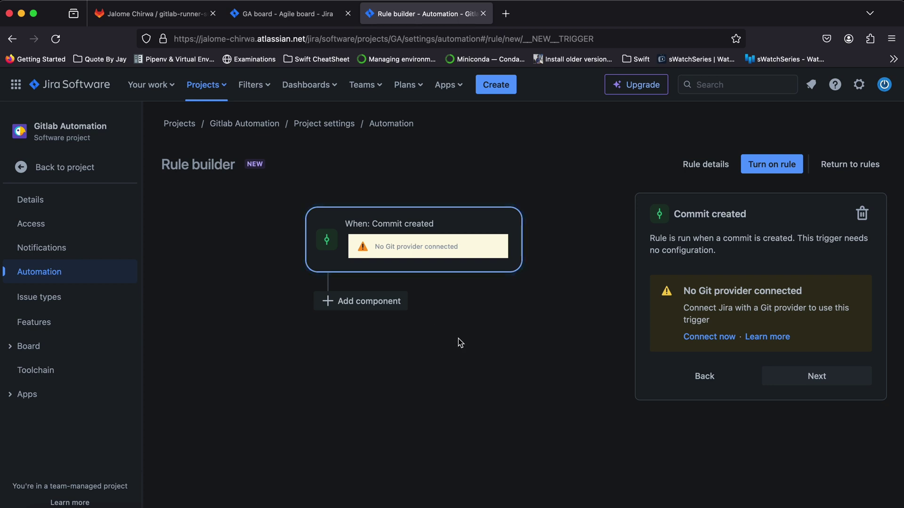
Open the Atlassian documentation on integrating development tools from the trigger's Git provider notice and find the Integrate with GitLab topic
left_click(760, 337)
left_click(553, 22)
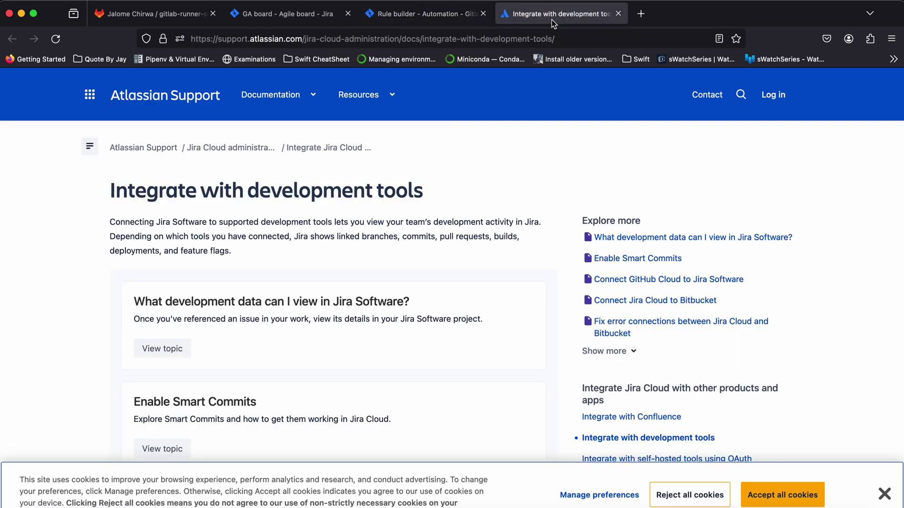
key("super+f")
type("git")
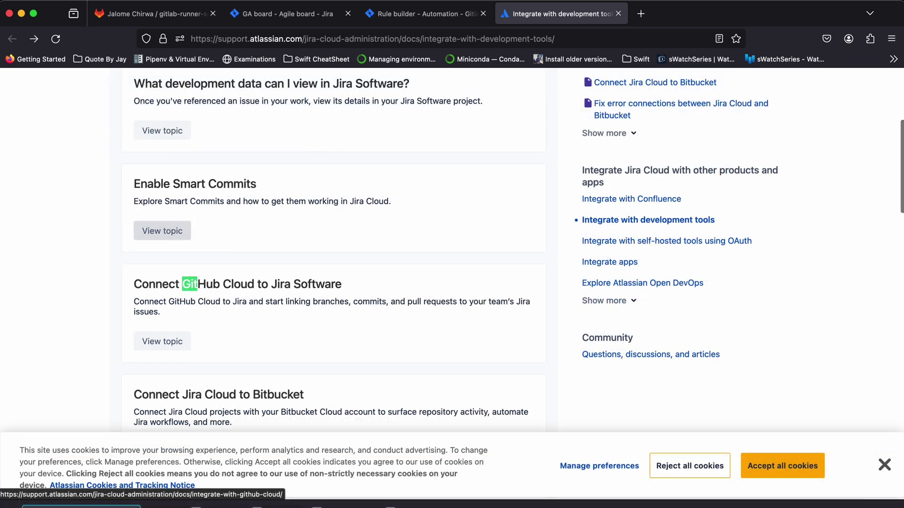
type("la")
key("Escape")
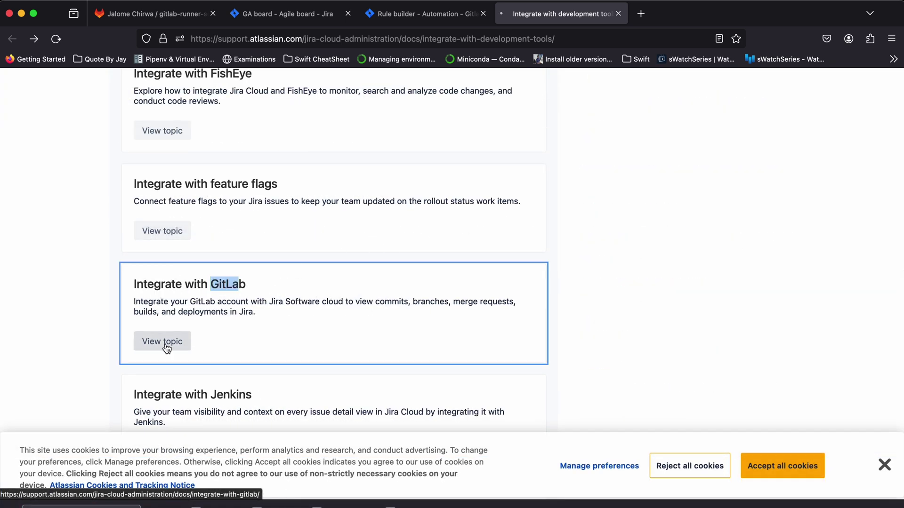
left_click(166, 347)
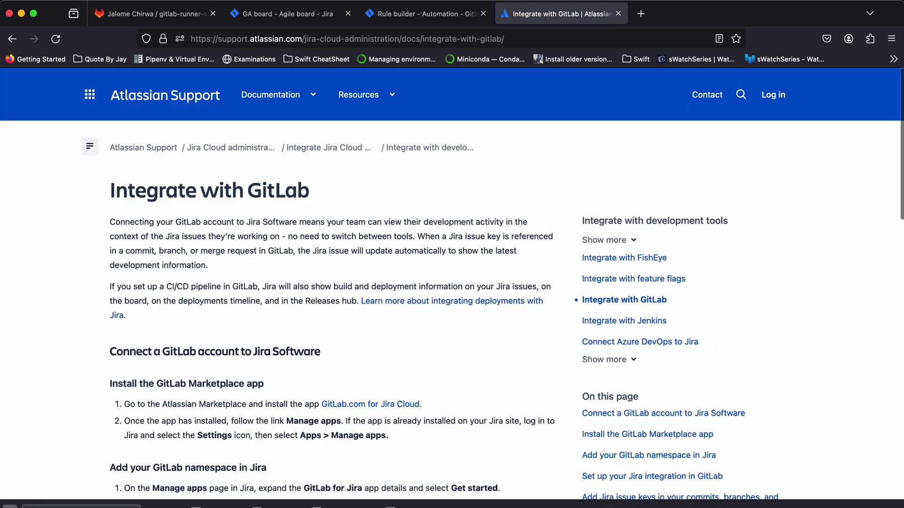
Follow the GitLab.com for Jira Cloud link to the Atlassian Marketplace and install the app on the Jira site
scroll(281, 400, "down", 2)
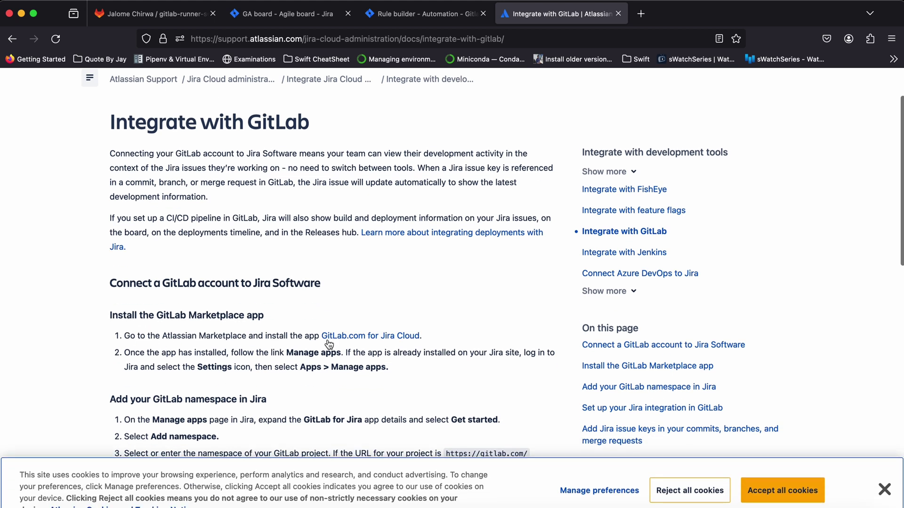
left_click(359, 336, "super")
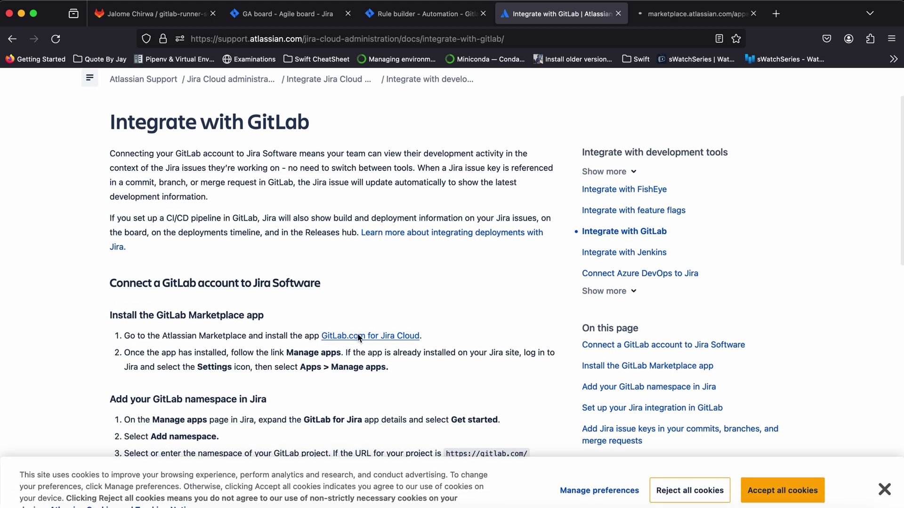
left_click(664, 13)
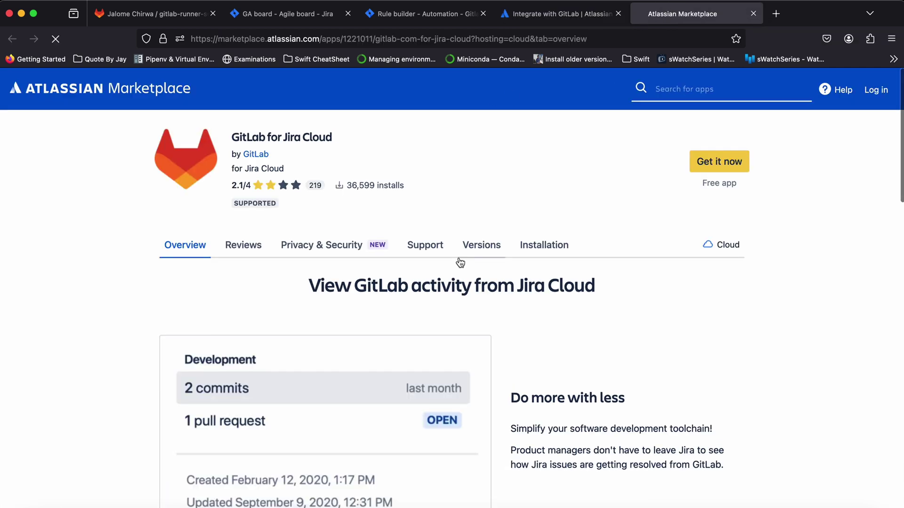
left_click(722, 164)
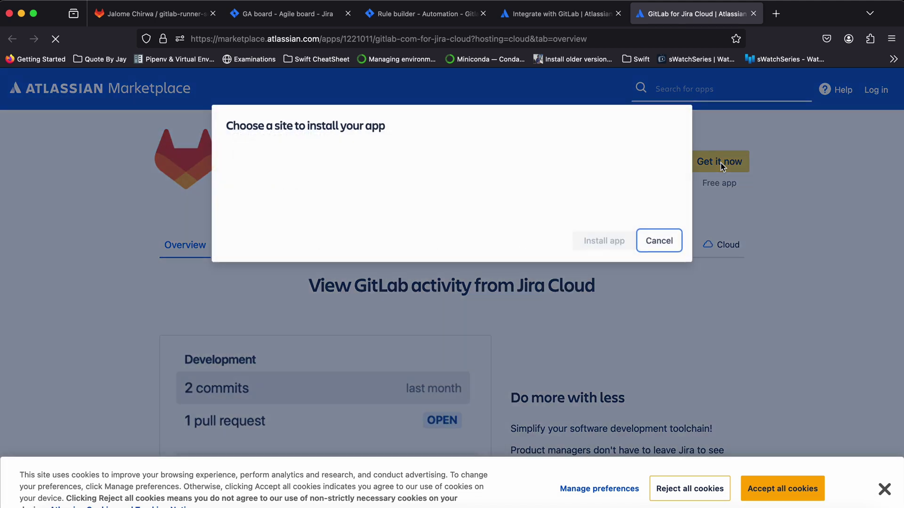
left_click(369, 305)
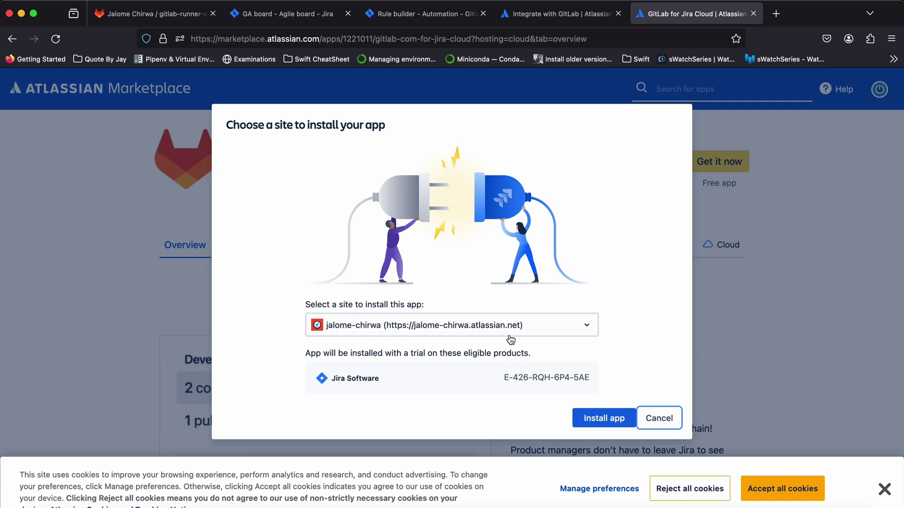
left_click(606, 419)
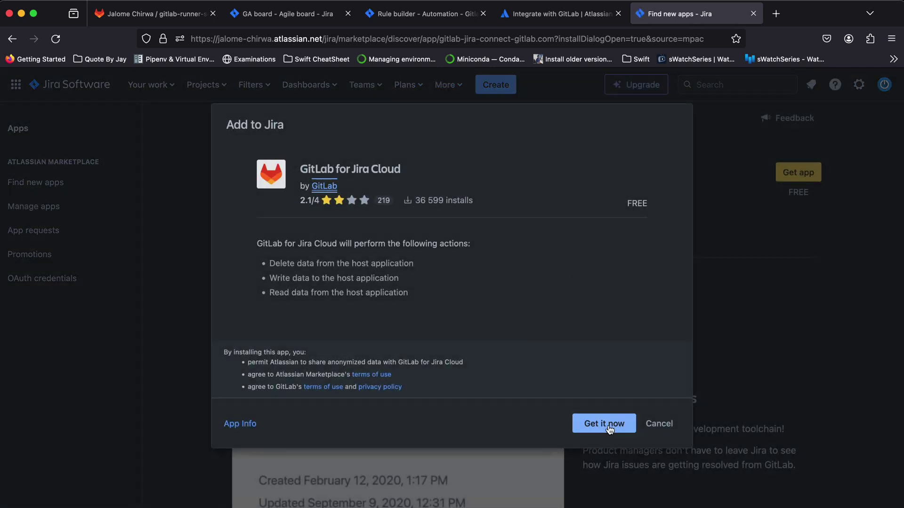
left_click(608, 425)
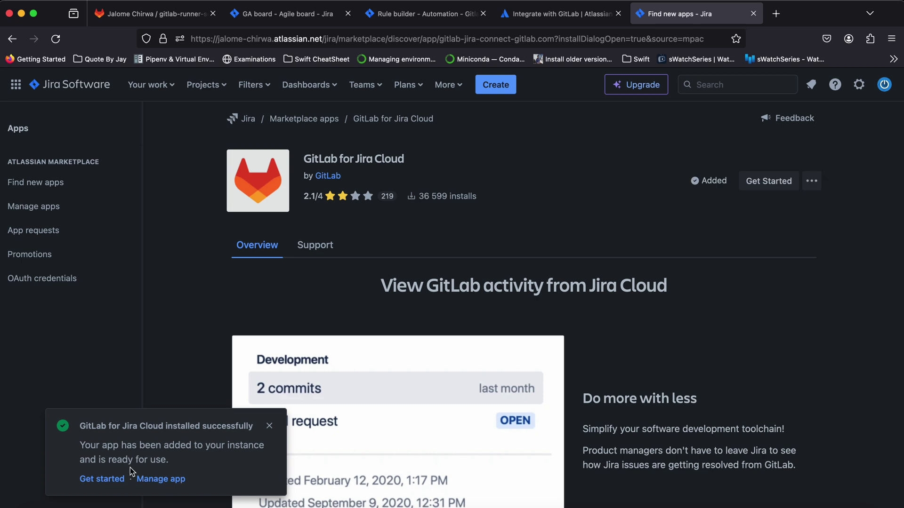
Set up the installed GitLab for Jira app for GitLab.com (SaaS), sign in to GitLab and authorize its access
left_click(106, 479)
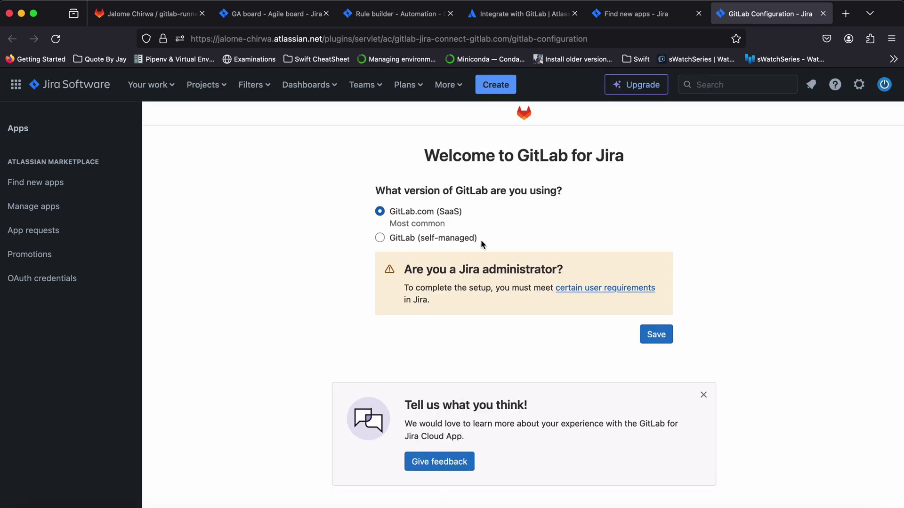
left_click(655, 335)
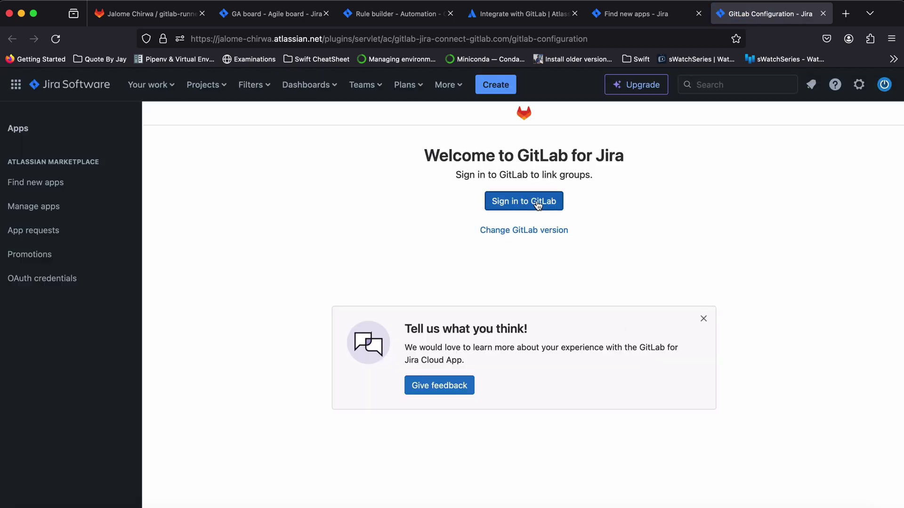
left_click(540, 206)
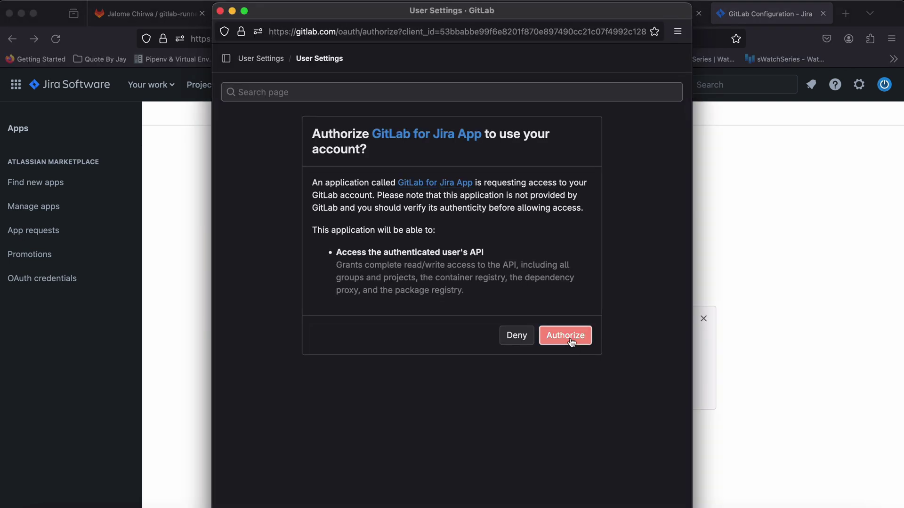
left_click(571, 337)
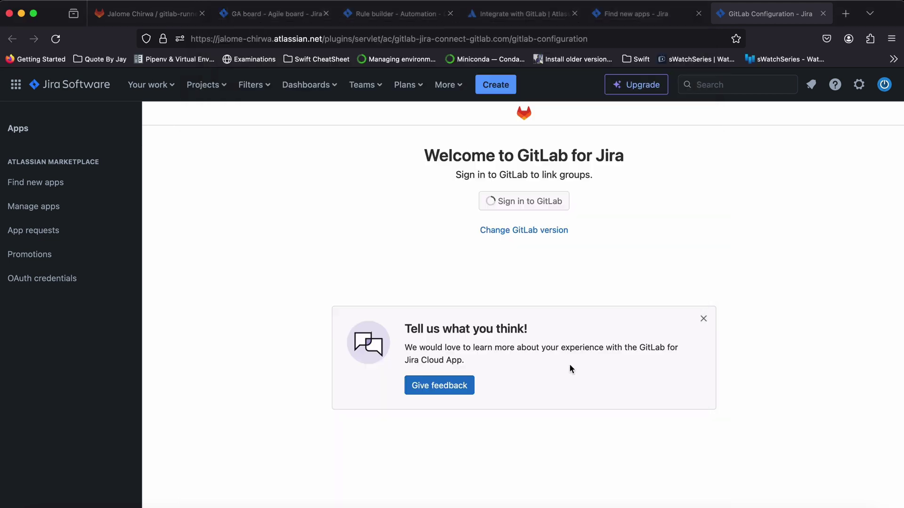
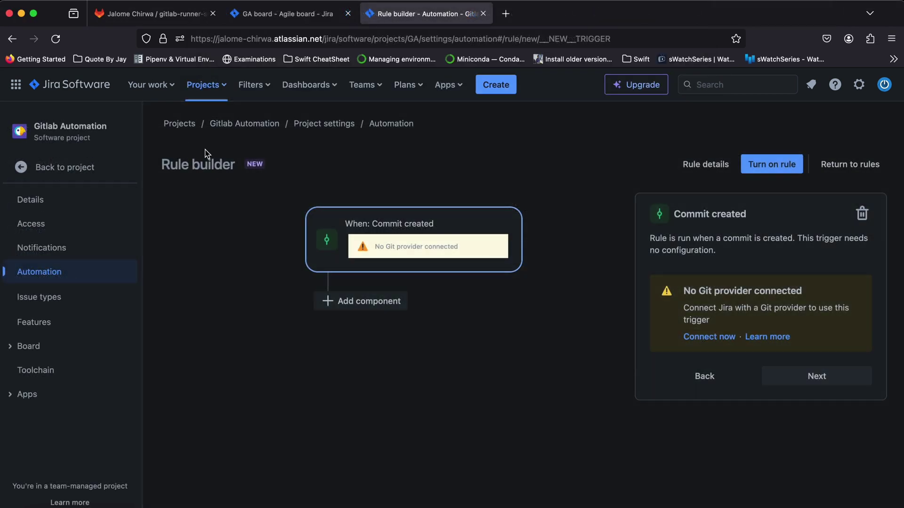
Reload the rule builder, choose Commit created as the rule's trigger and proceed to adding a component
left_click(56, 40)
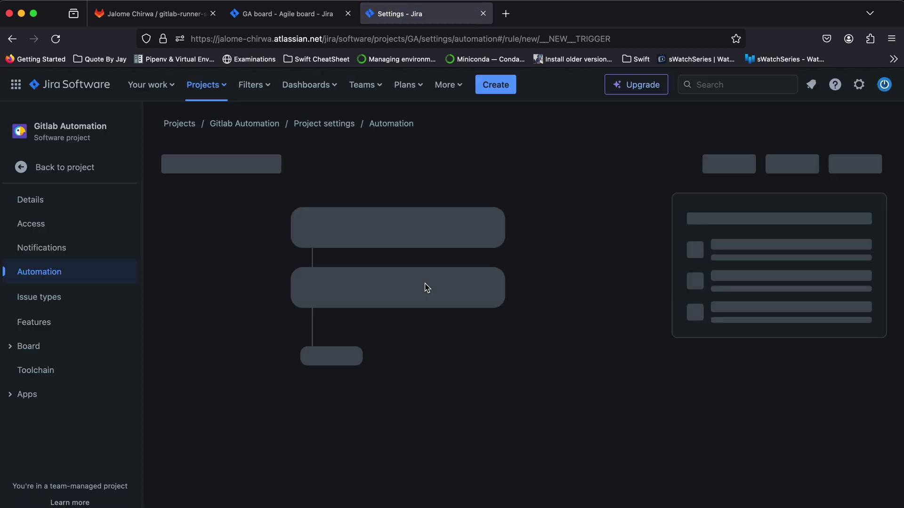
type("commit")
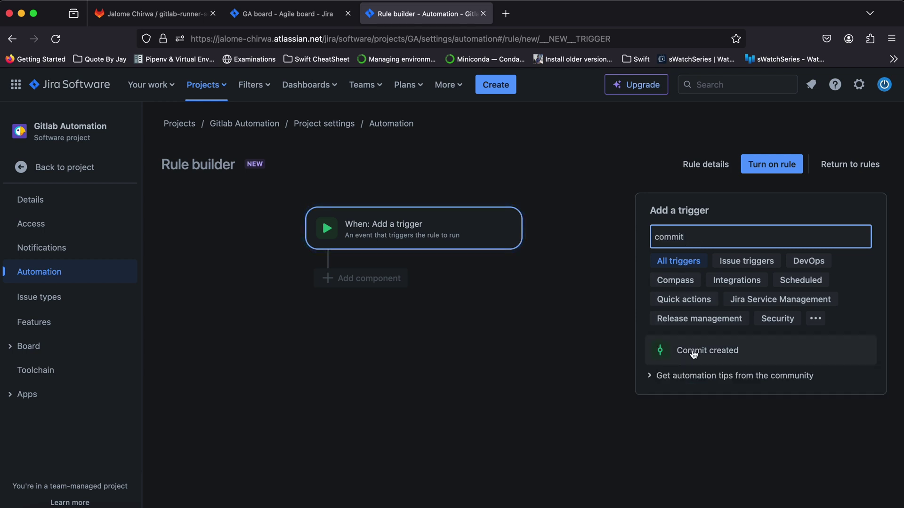
left_click(692, 350)
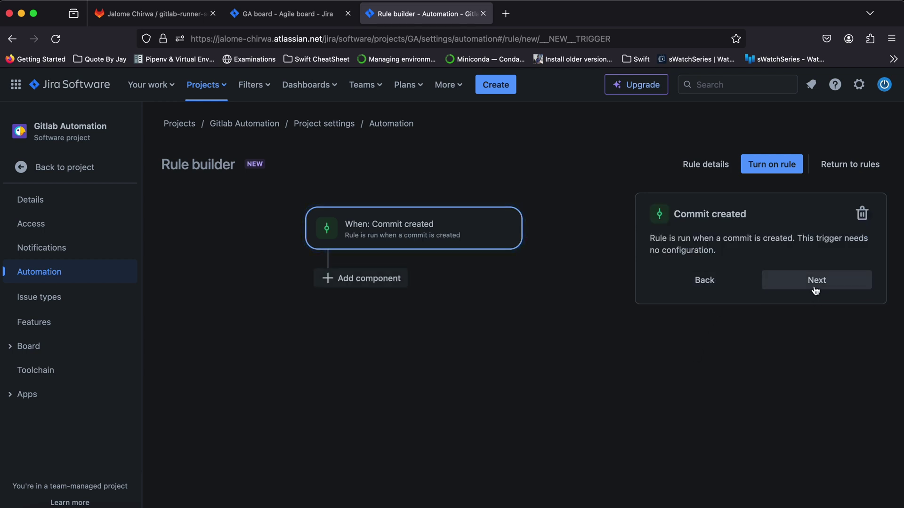
left_click(764, 285)
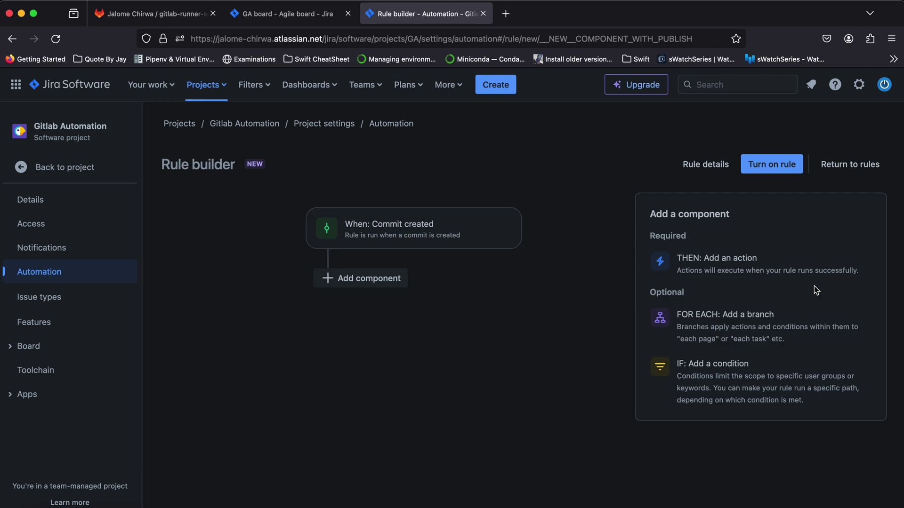
Add a Transition issue action to the rule with the destination status IN PROGRESS
left_click(729, 272)
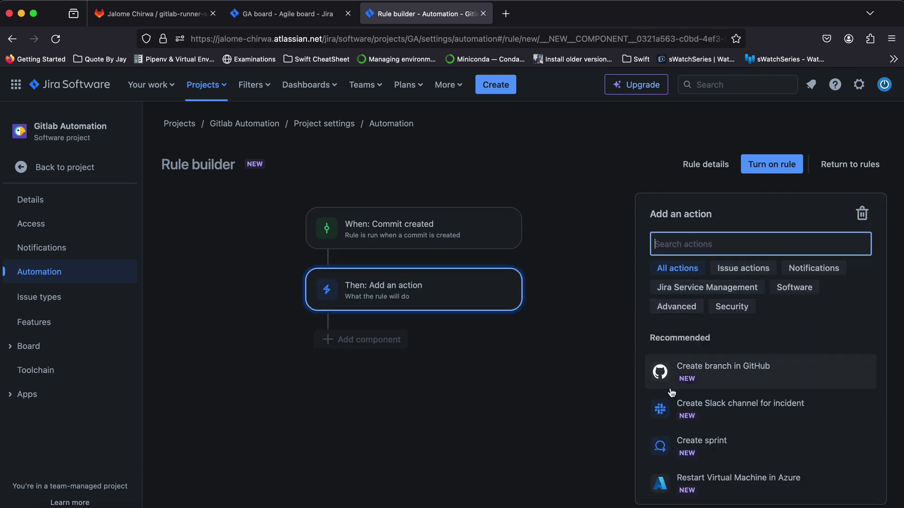
type("tra")
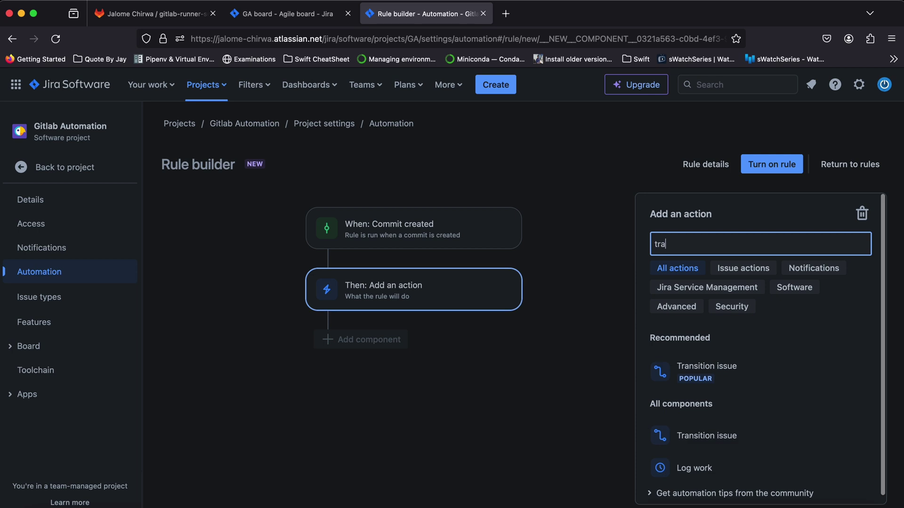
type("n")
left_click(730, 372)
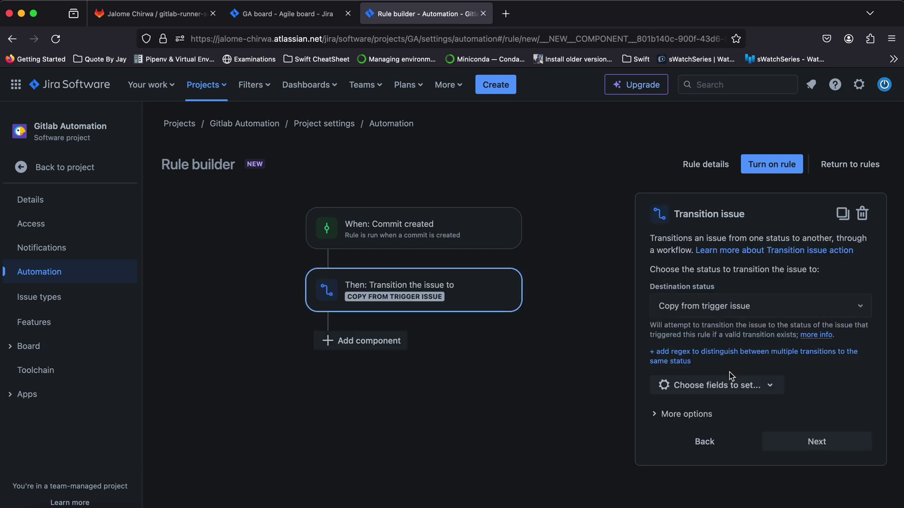
left_click(744, 311)
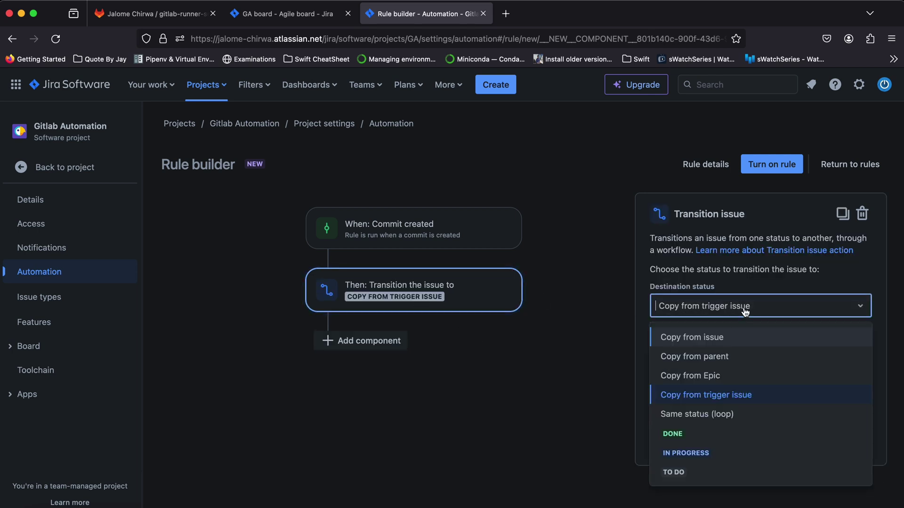
left_click(695, 453)
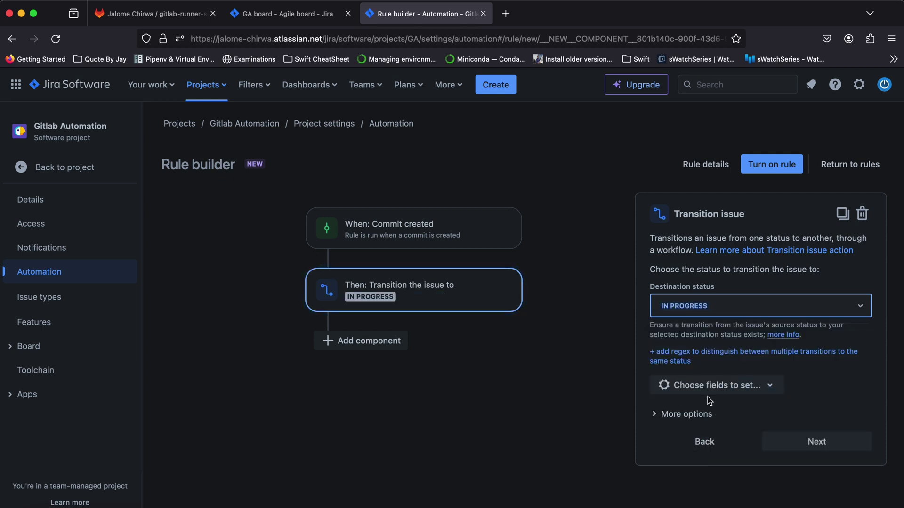
left_click(832, 445)
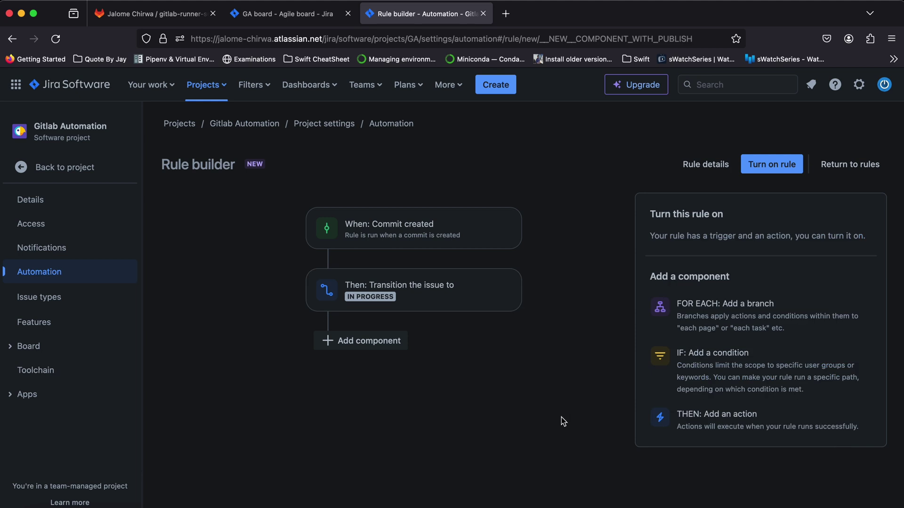
Name the rule In Progress Rule and turn it on for editing by all admins
left_click(772, 161)
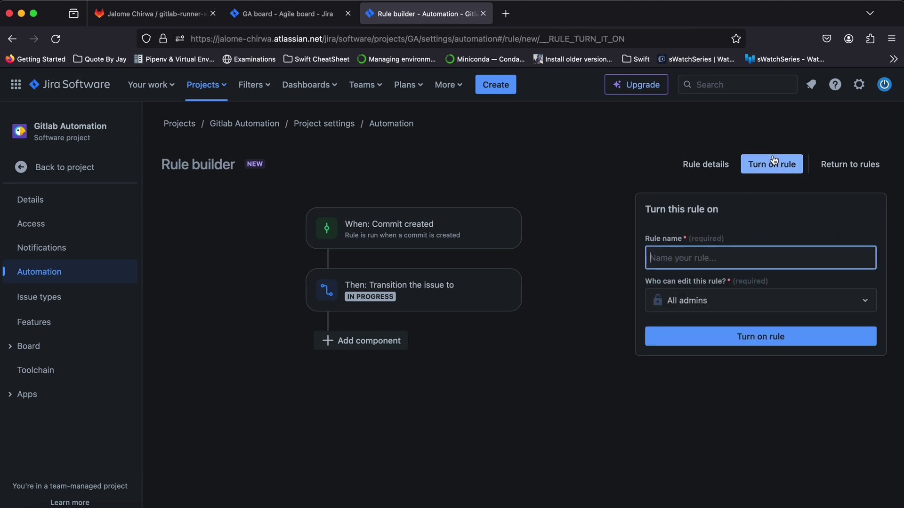
type("In Progress Rule")
left_click(697, 336)
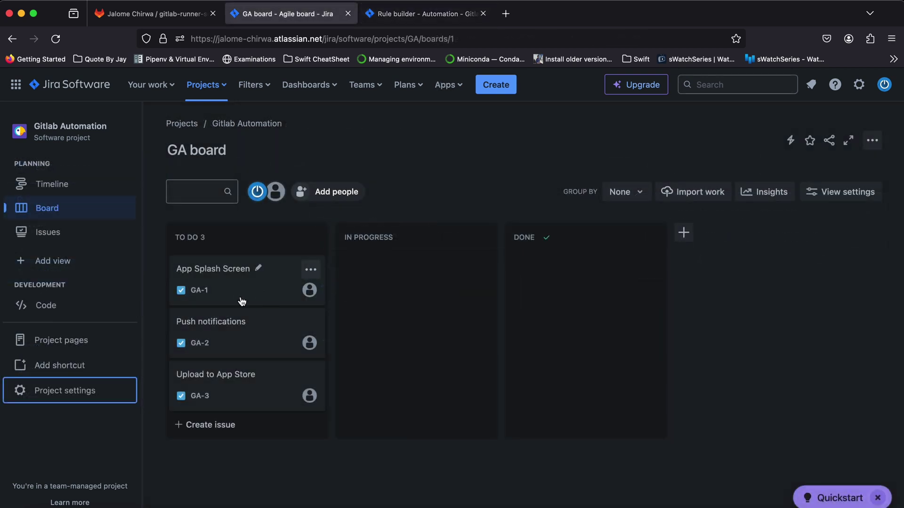
Look up the App Splash Screen issue's key in Jira and create the GitLab branch GA-1-App-Splash-Screen from main
left_click(241, 301)
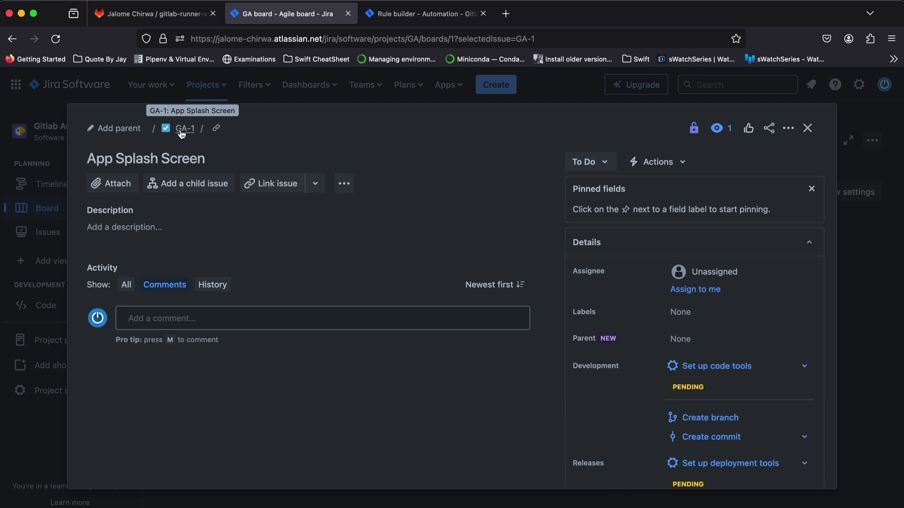
left_click(160, 14)
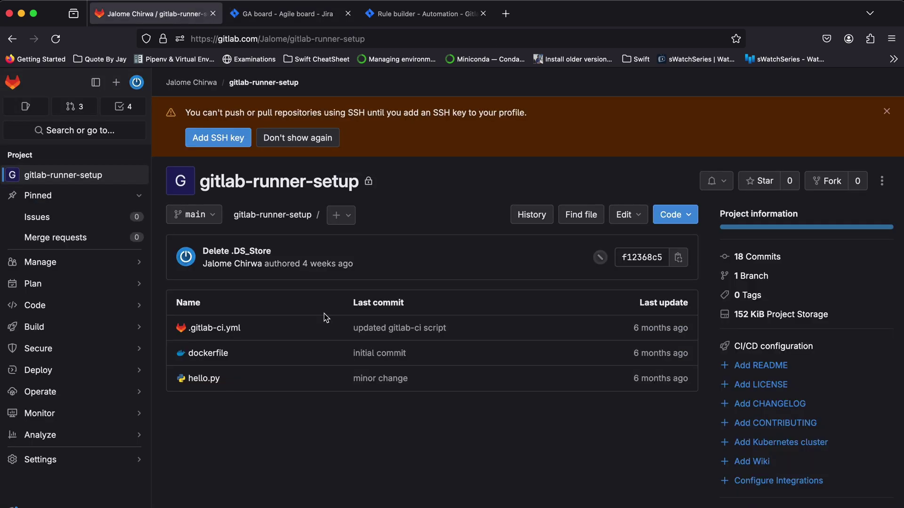
left_click(218, 223)
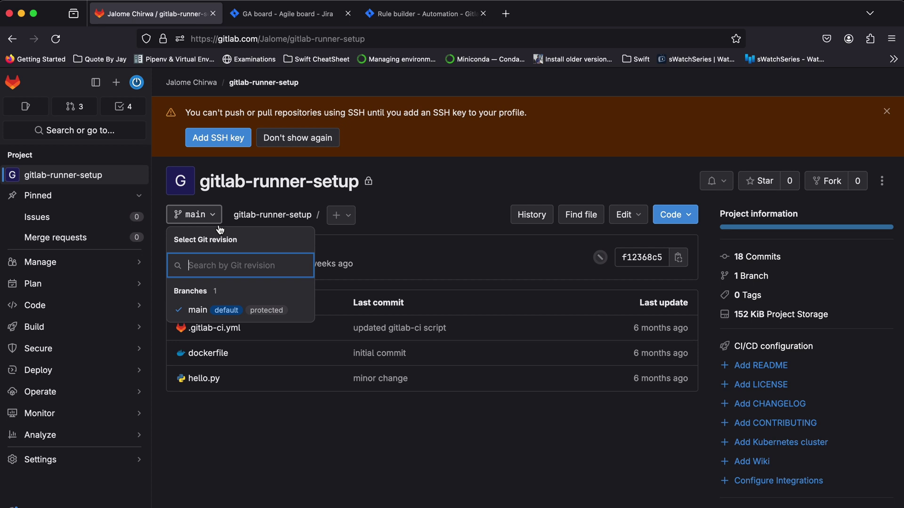
left_click(299, 398)
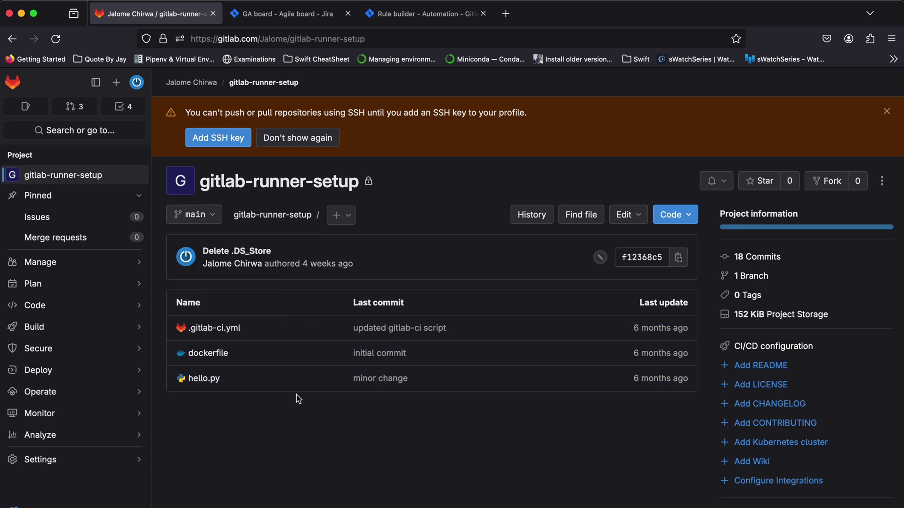
left_click(348, 216)
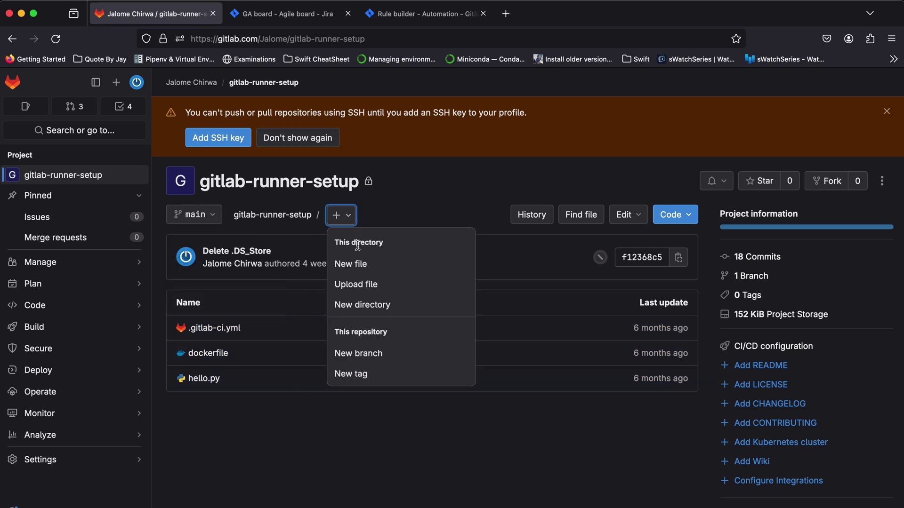
left_click(372, 354)
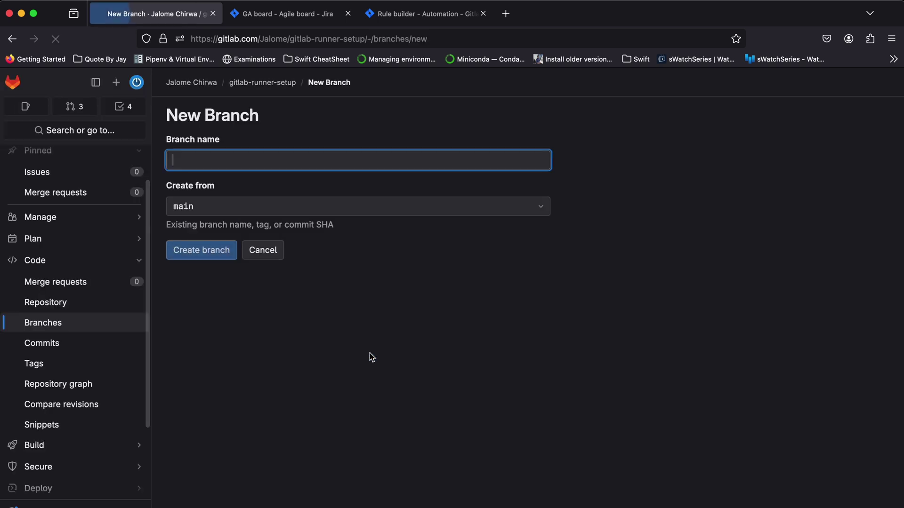
type("GA-1-App-Splash-Screen")
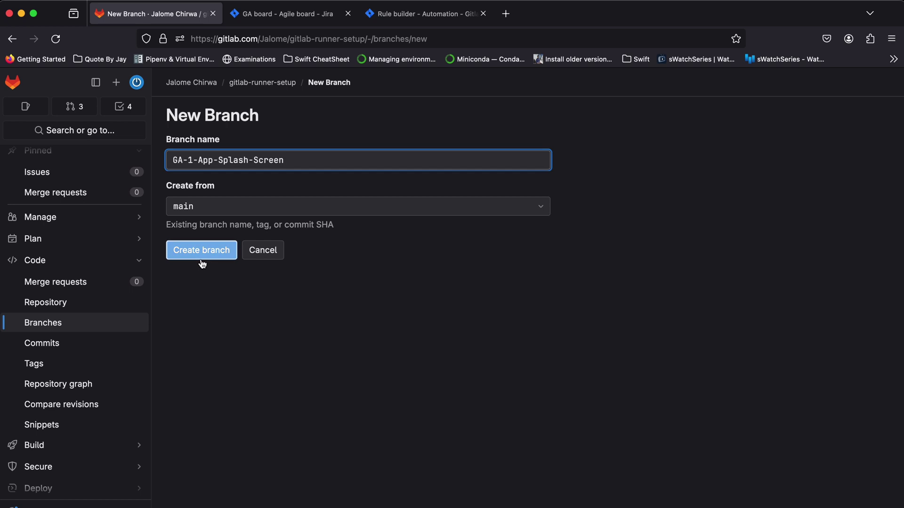
left_click(200, 260)
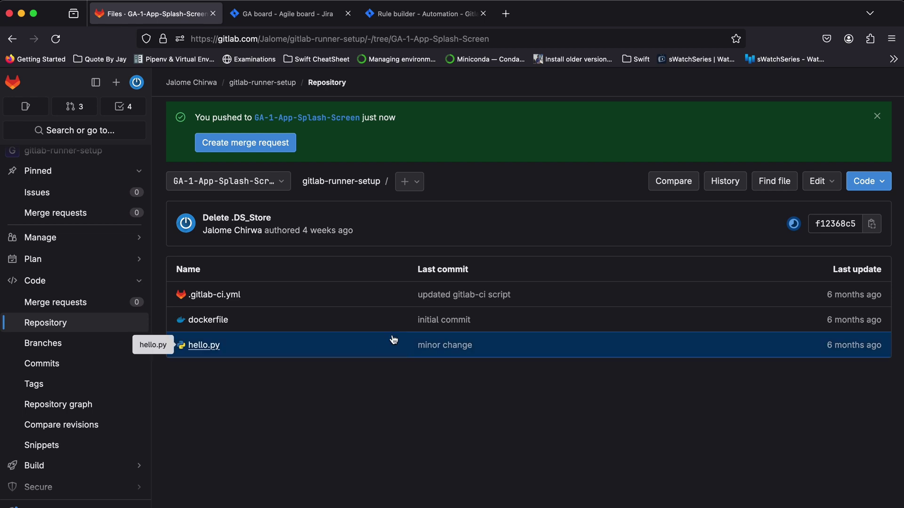
Cancel the pipeline running for the GA-1-App-Splash-Screen branch and return to the branch's files
left_click(793, 224)
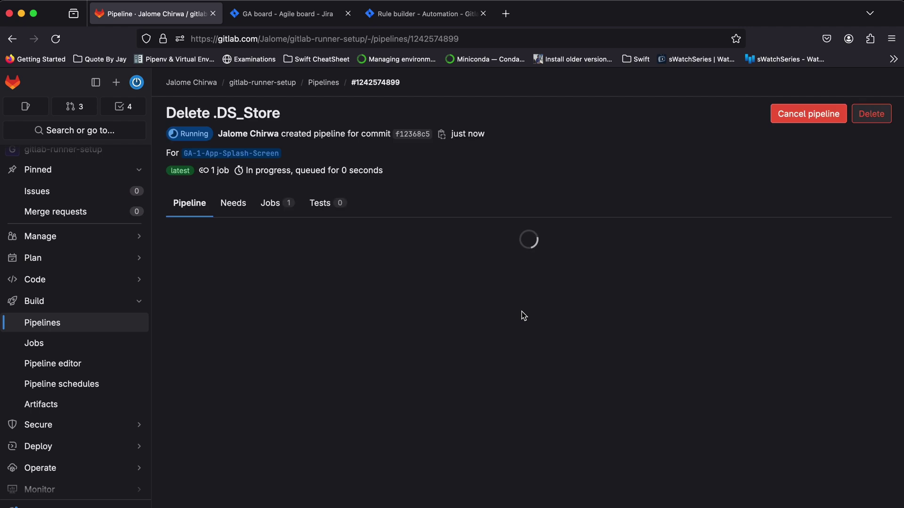
left_click(806, 115)
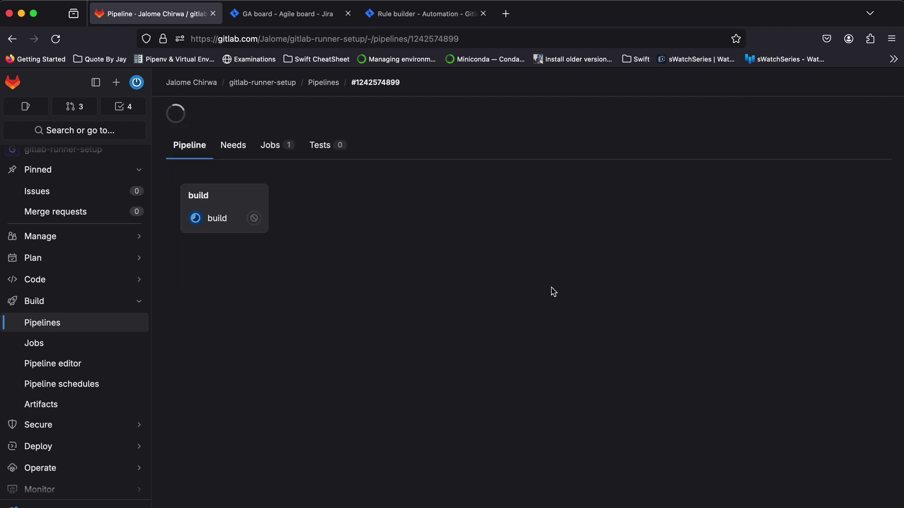
key("super+Left")
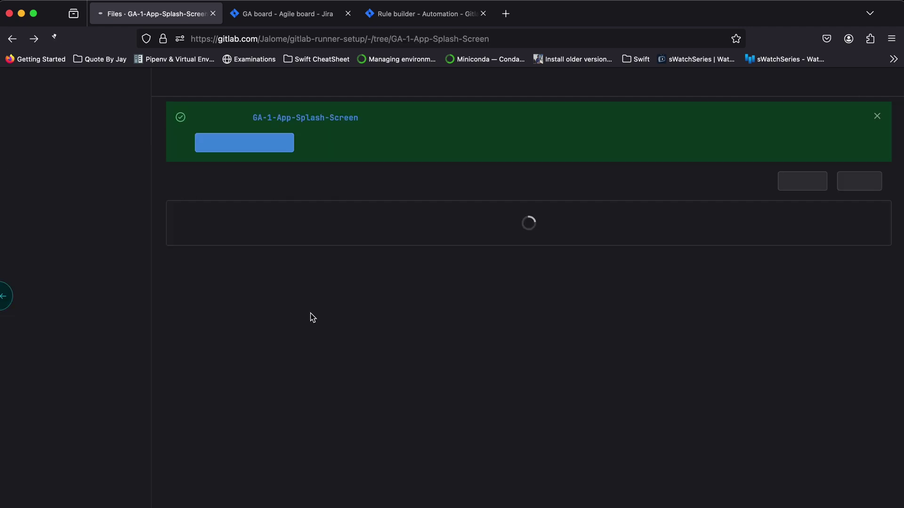
Start a new file on the GA-1-App-Splash-Screen branch with the content "Added Splash Screen To App"
left_click(410, 181)
left_click(428, 235)
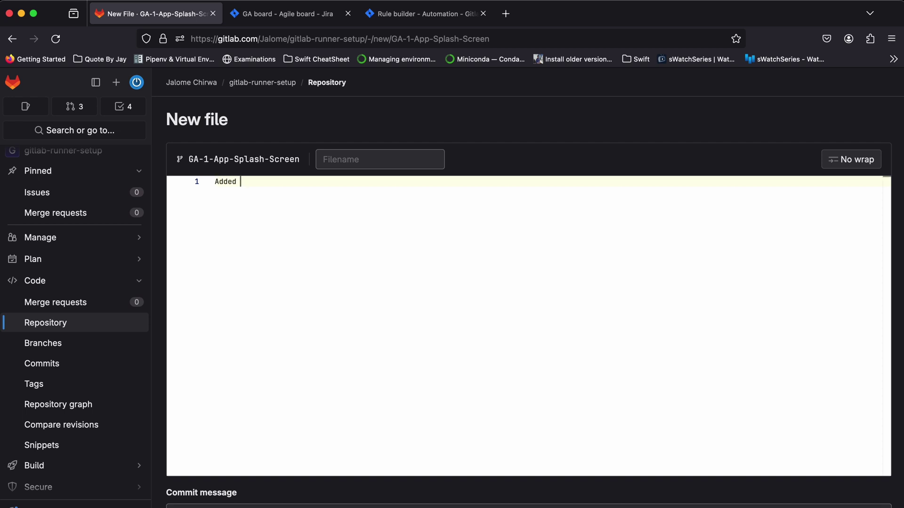
type("Sc")
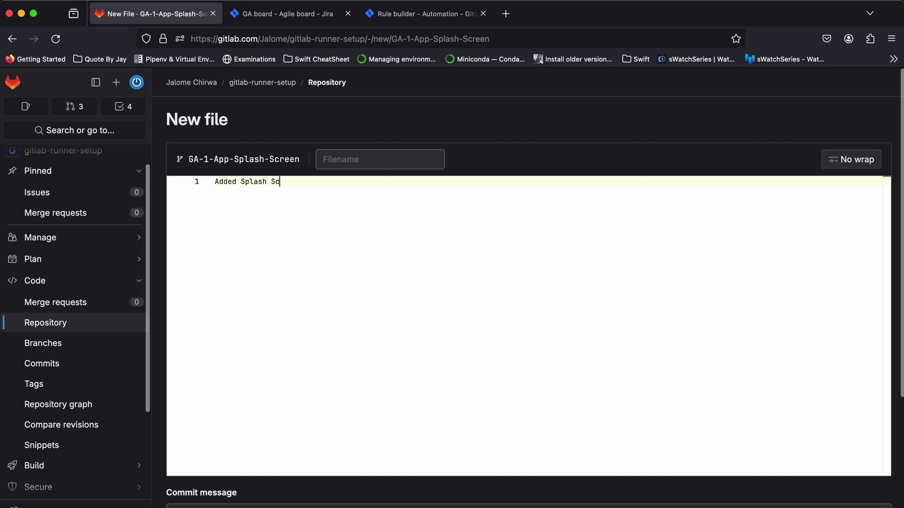
type("reen To App")
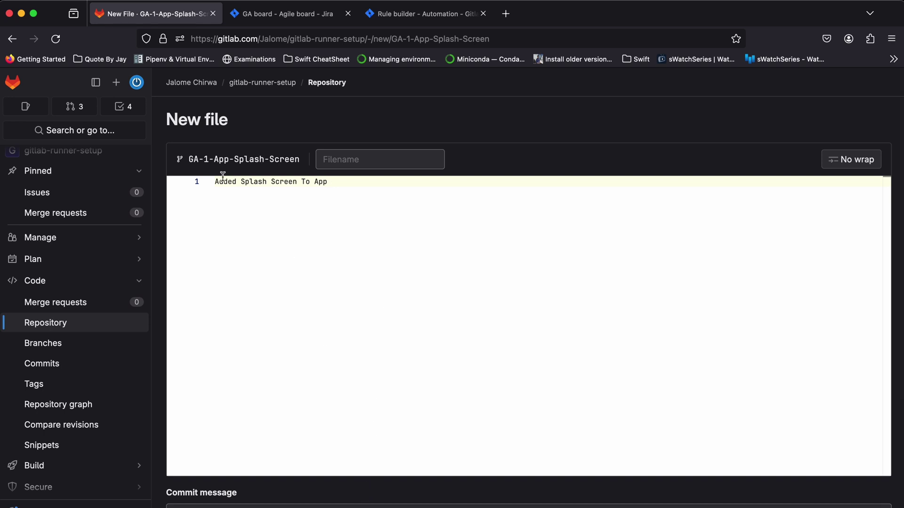
Replace the new file's commit message with "GA-1 Added Splash Screen", copying the issue key from the branch name
left_click_drag(188, 160, 213, 160)
key("super+c")
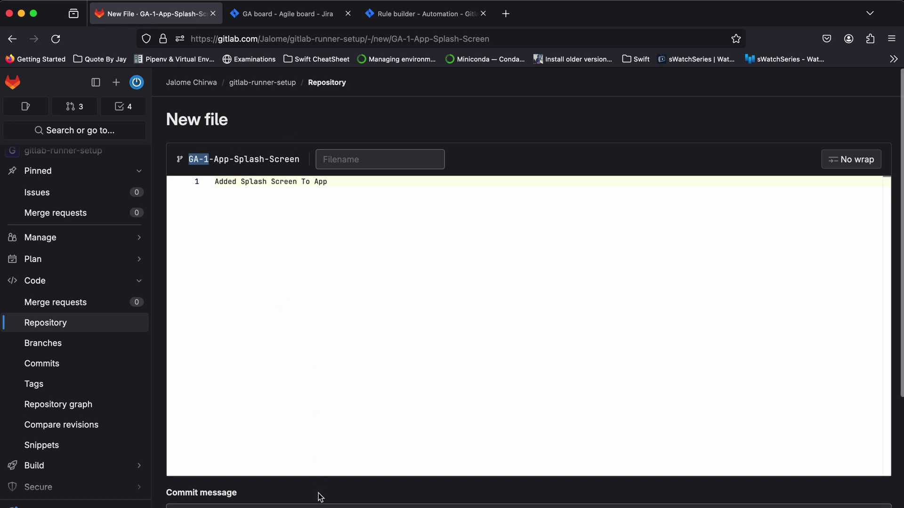
scroll(320, 498, "down", 3)
left_click(230, 392)
key("super+a")
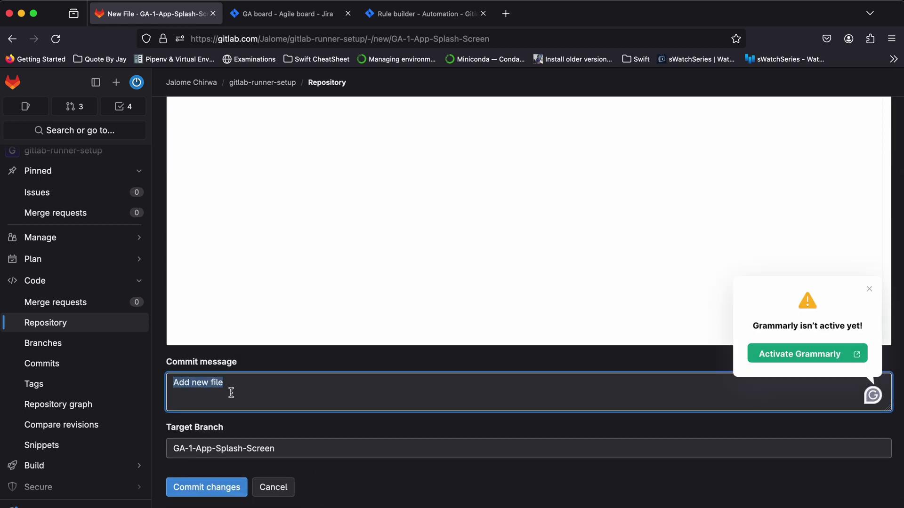
key("super+v")
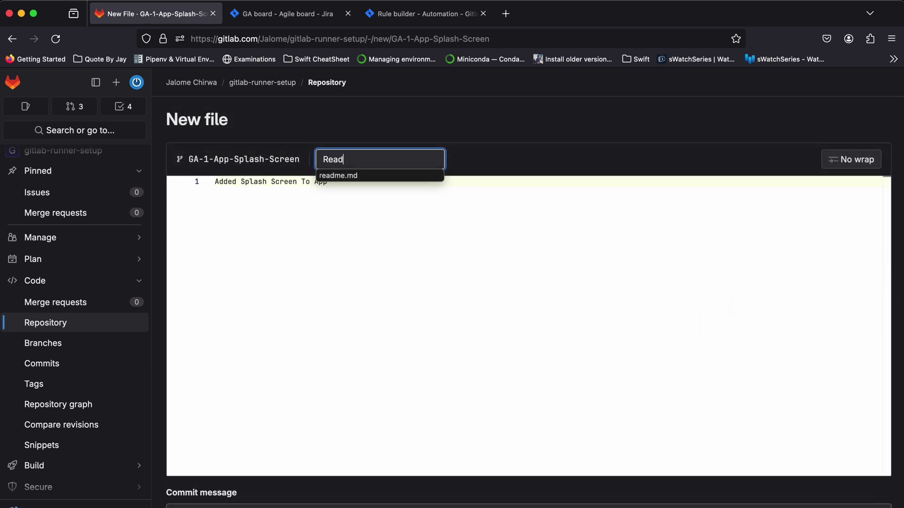
Name the new file readme.md and commit it to the GA-1-App-Splash-Screen branch
left_click(382, 179)
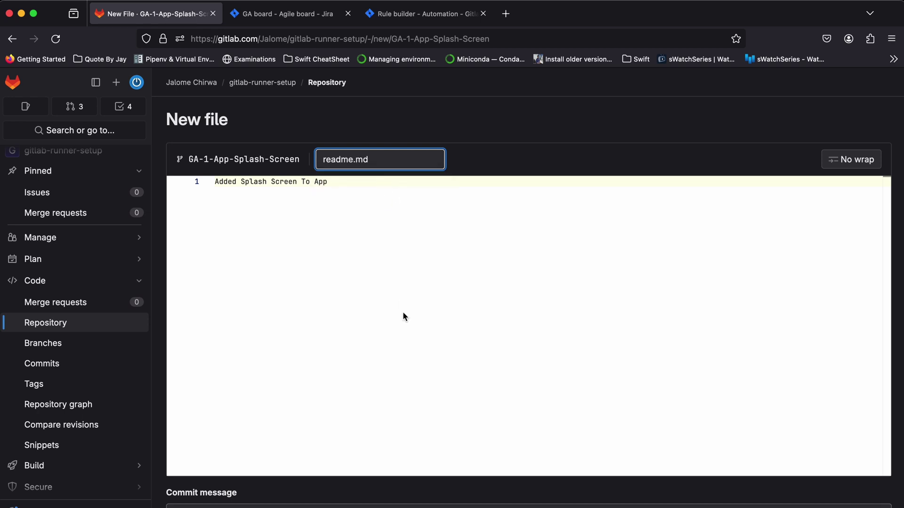
scroll(385, 424, "down", 4)
left_click(218, 455)
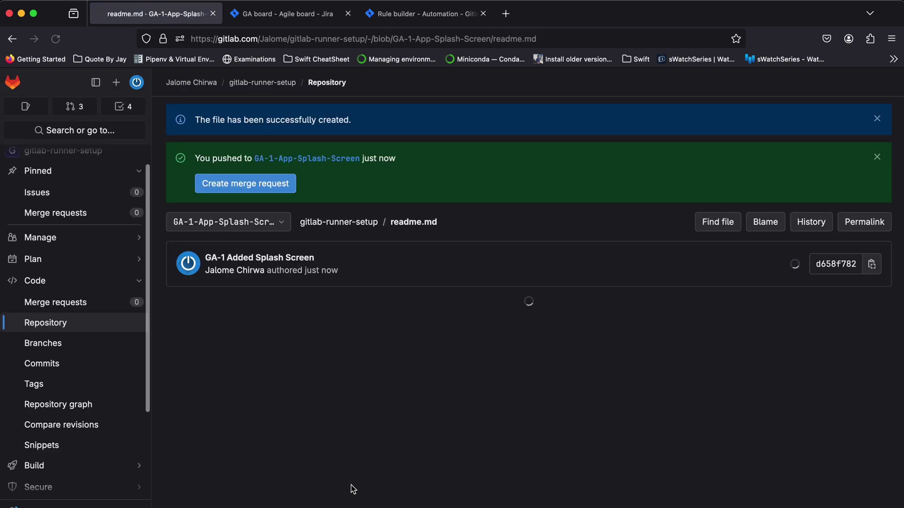
Return to the root of gitlab-runner-setup on the GA-1-App-Splash-Screen branch and check its latest commit and files
left_click(356, 226)
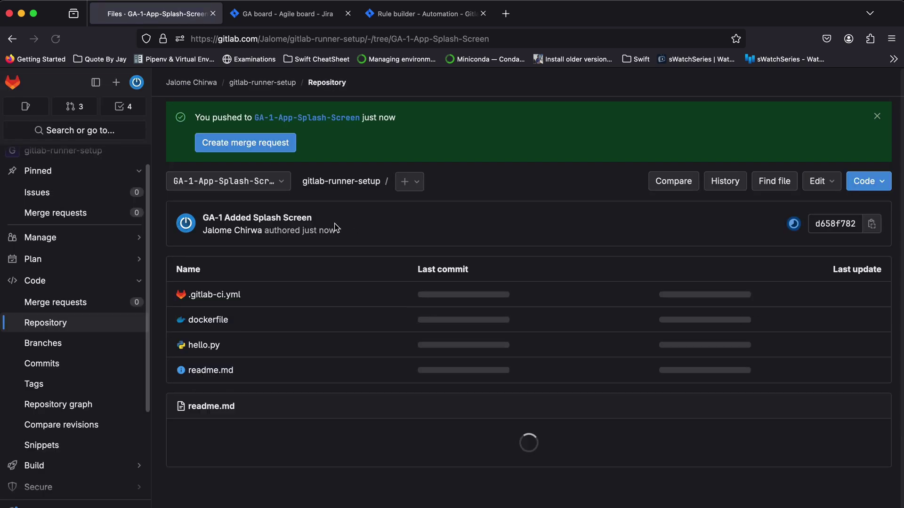
left_click(226, 182)
left_click(314, 497)
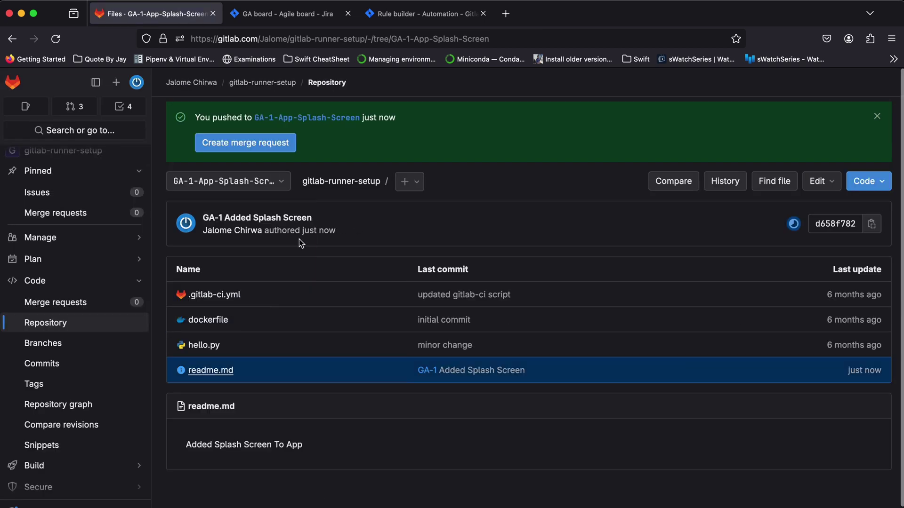
Switch to Jira, reload the GA board and examine the App Splash Screen issue for its status and linked commit
left_click(305, 14)
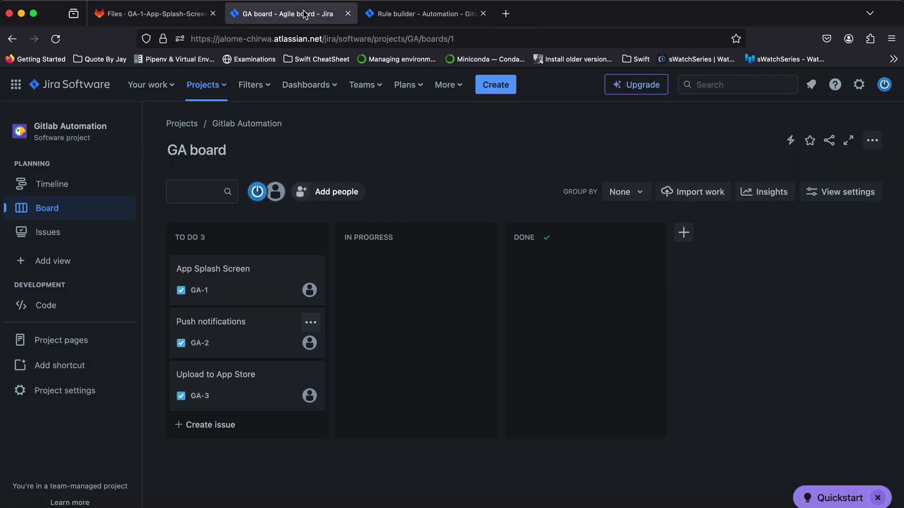
left_click(55, 39)
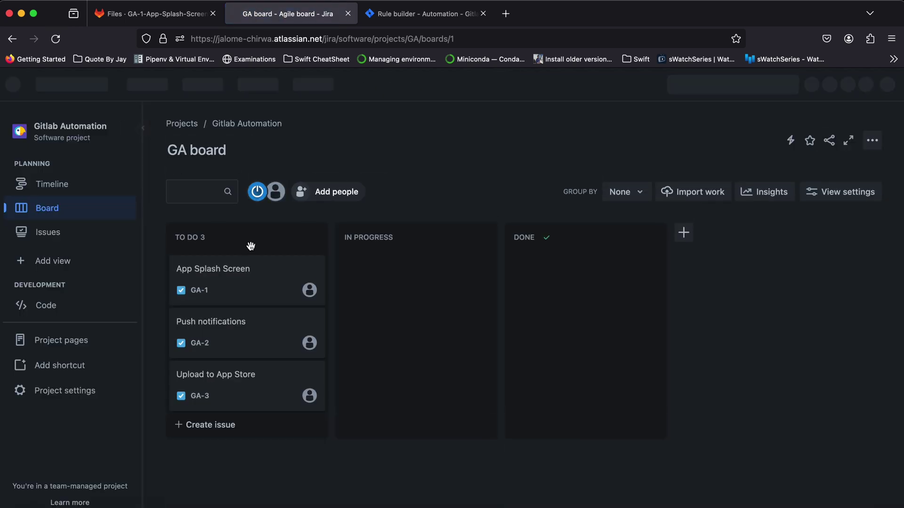
left_click(274, 280)
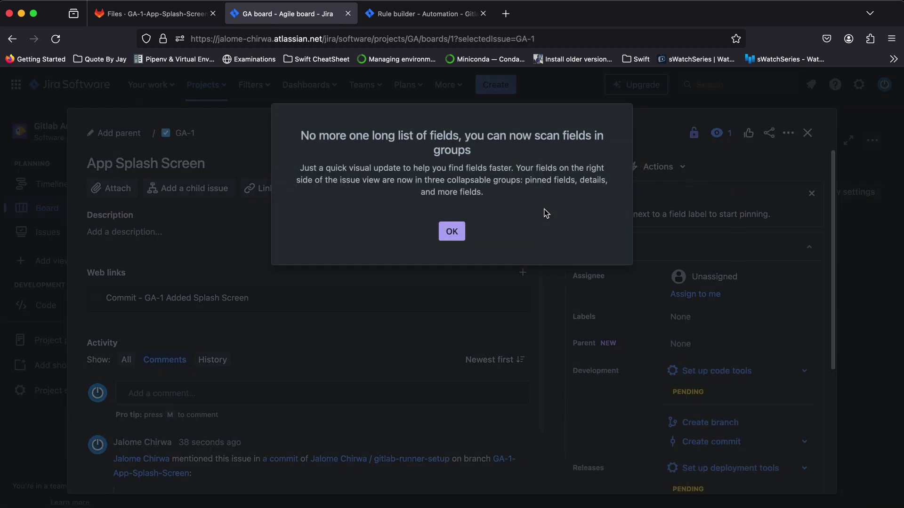
left_click(453, 232)
scroll(242, 445, "down", 3)
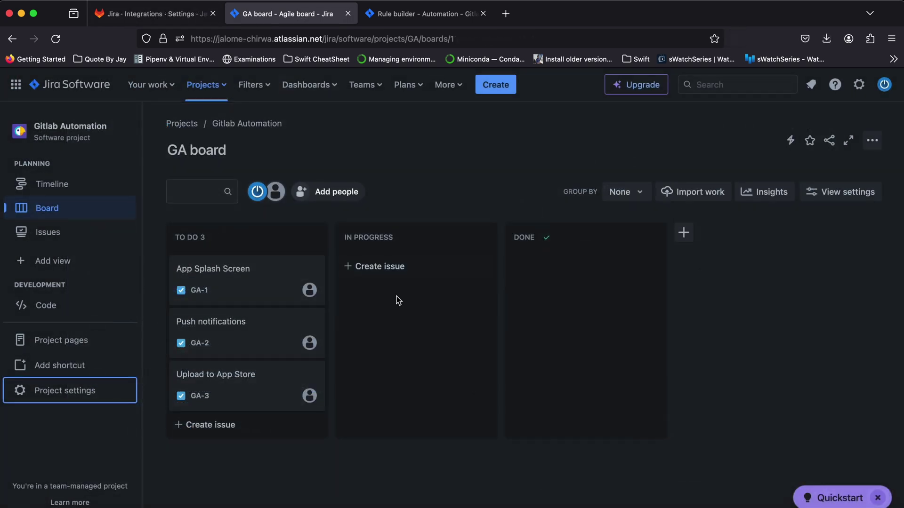
Open the Jira site's page for managing installed apps from the GA board
left_click(449, 84)
left_click(471, 117)
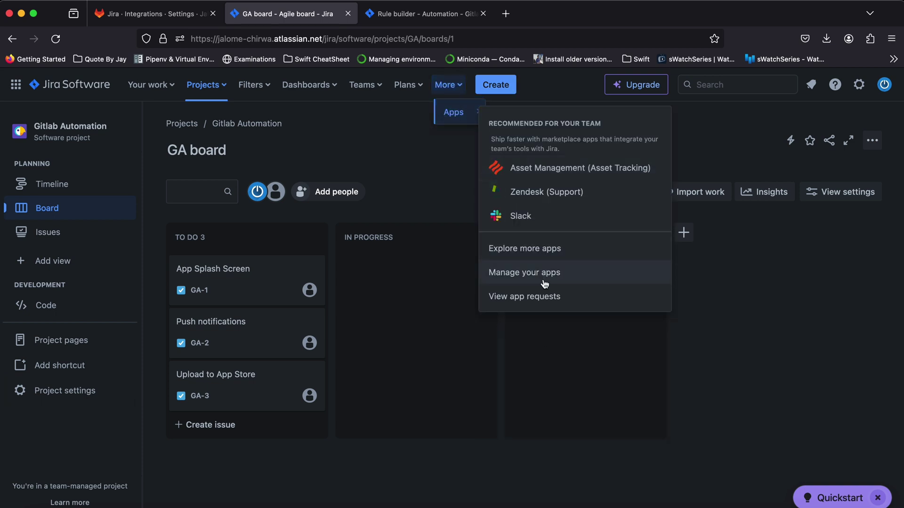
left_click(544, 281)
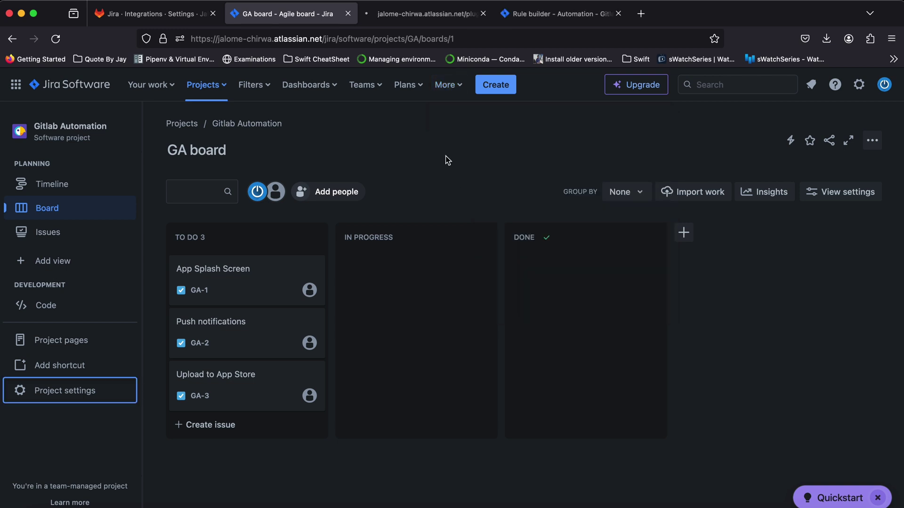
Get started with the installed GitLab for Jira (gitlab.com) app and authorize its access to the GitLab account
left_click(418, 14)
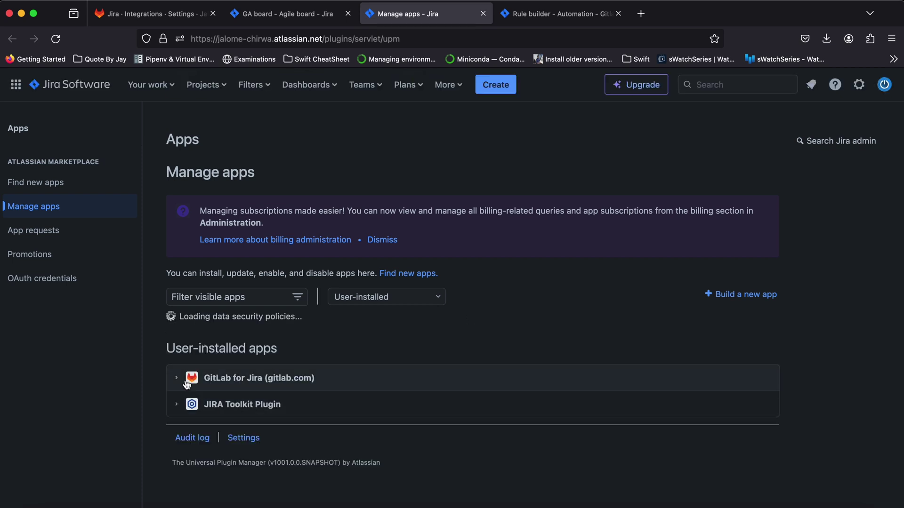
left_click(217, 369)
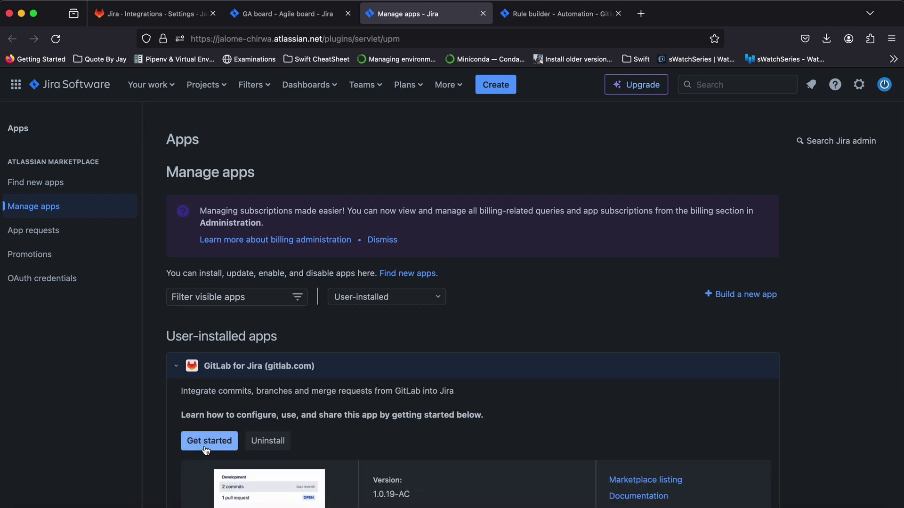
left_click(206, 446)
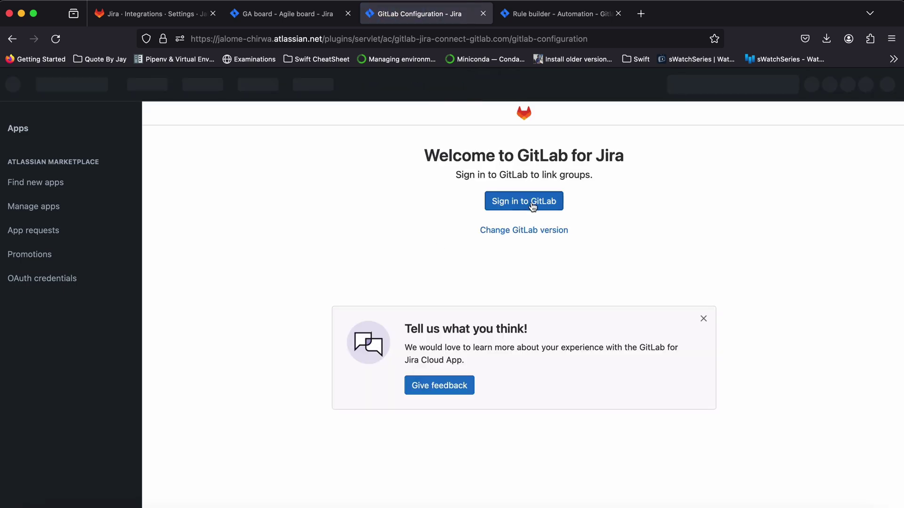
left_click(531, 203)
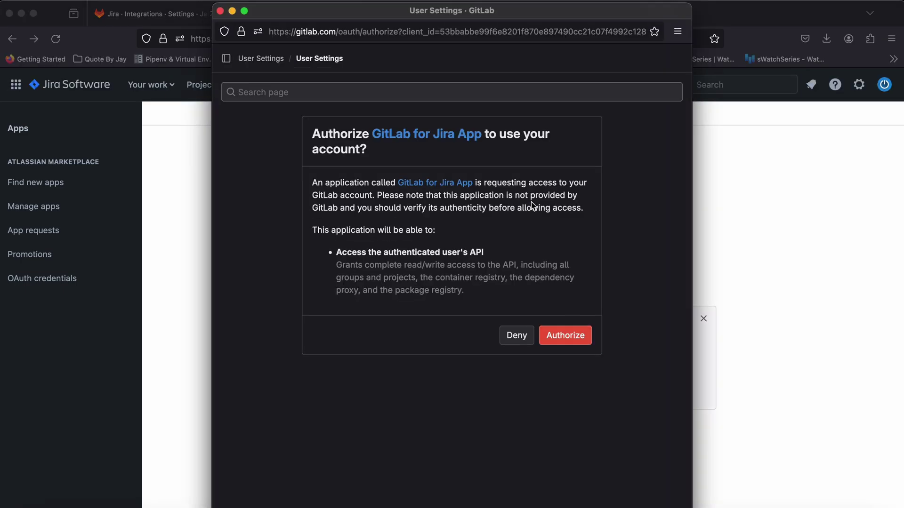
left_click(564, 336)
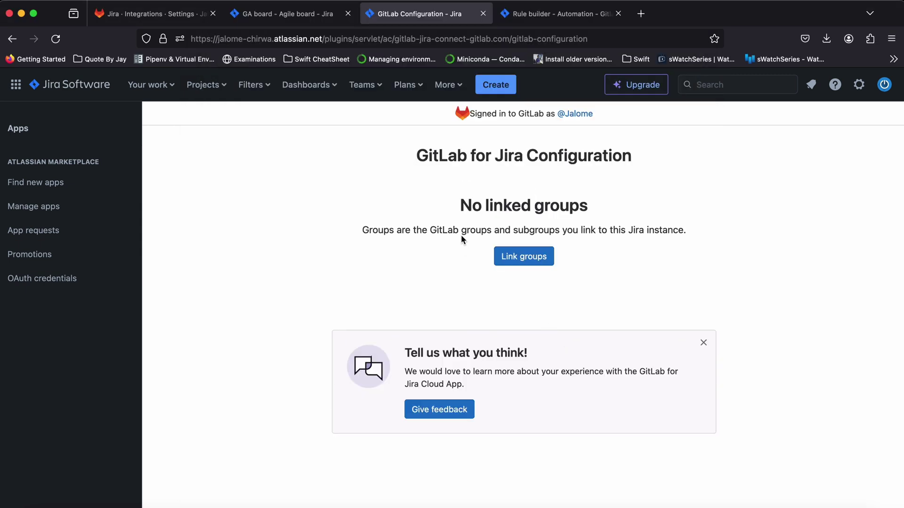
left_click_drag(487, 204, 693, 232)
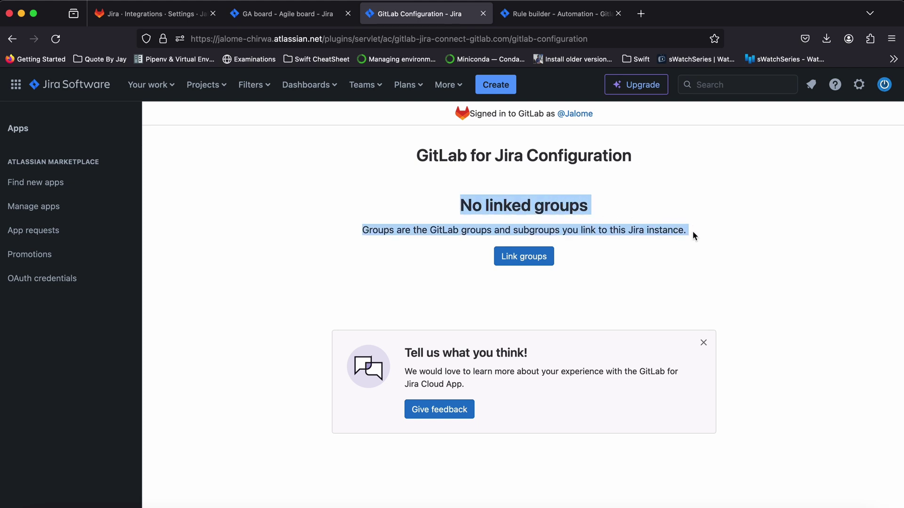
left_click(437, 241)
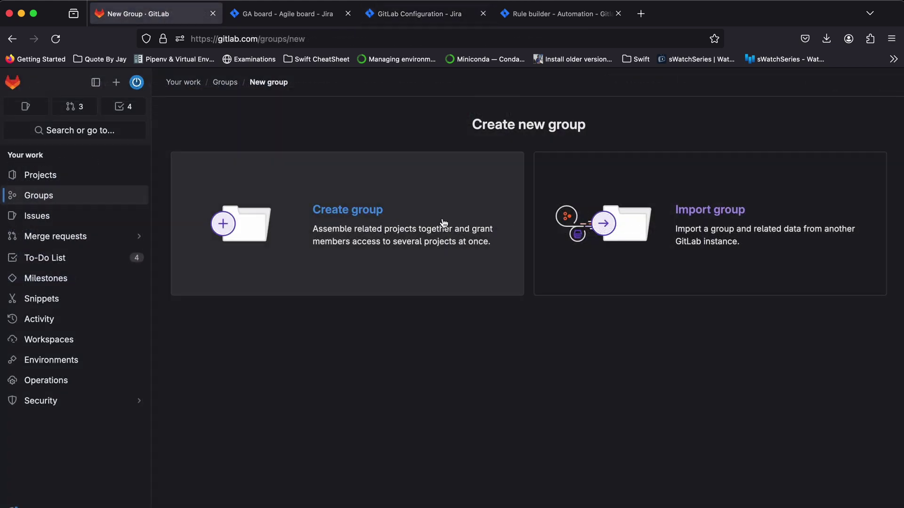
Start creating a new GitLab group and name it Jira-automation
left_click(443, 222)
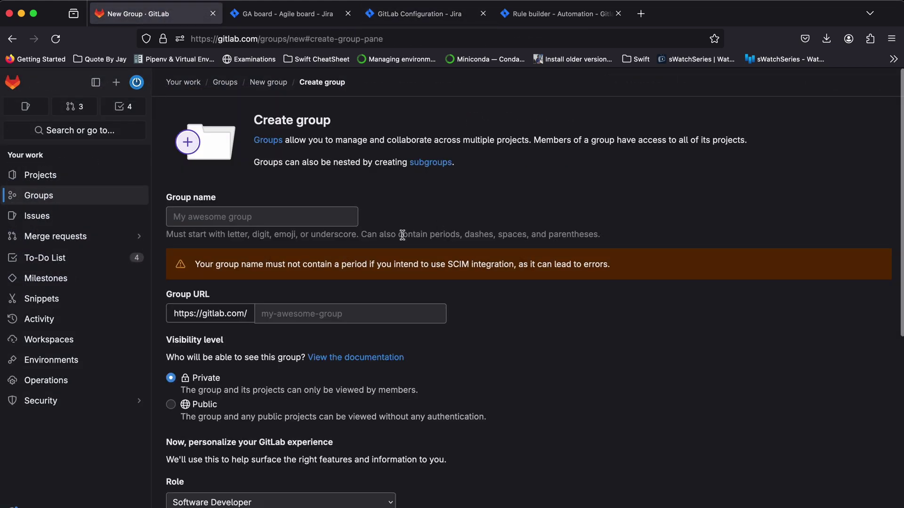
left_click(251, 311)
type("Jira-automation")
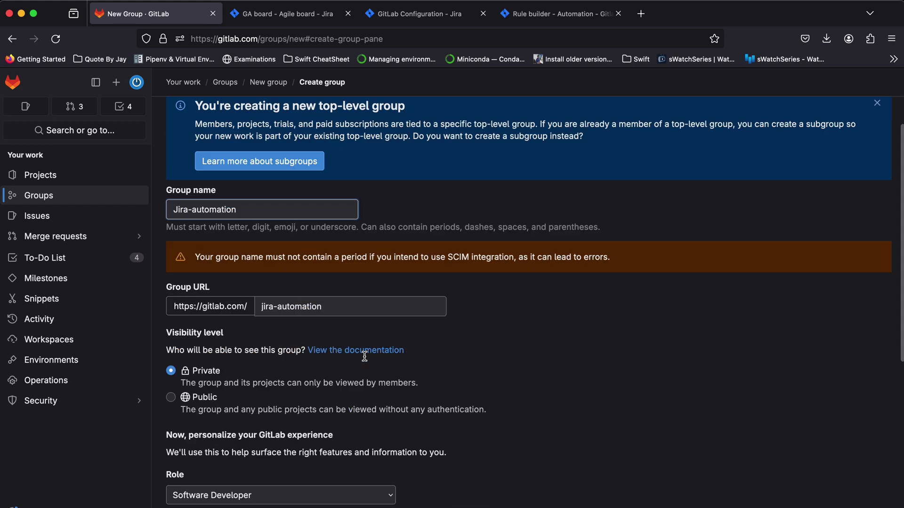
scroll(349, 360, "down", 2)
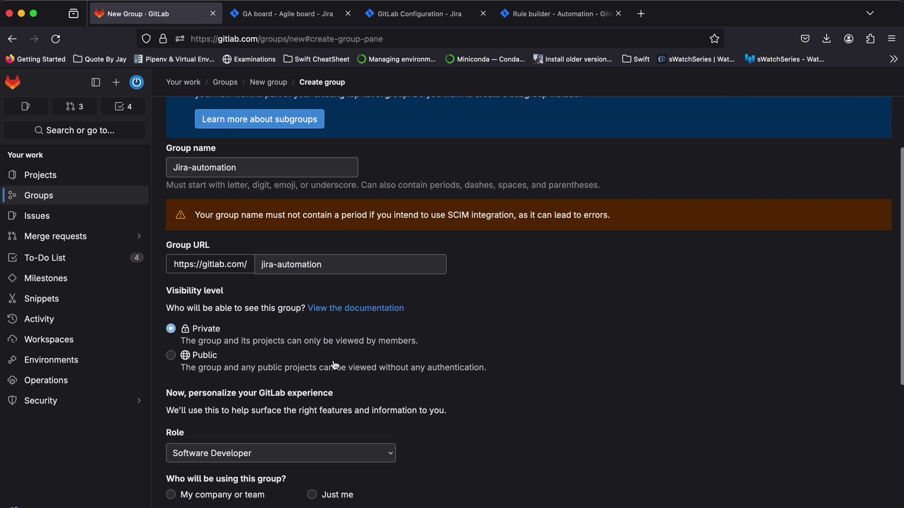
scroll(223, 377, "down", 5)
Create the group with purpose "I want to store my code", usage "Just me" and role "Systems Administrator"
left_click(226, 301)
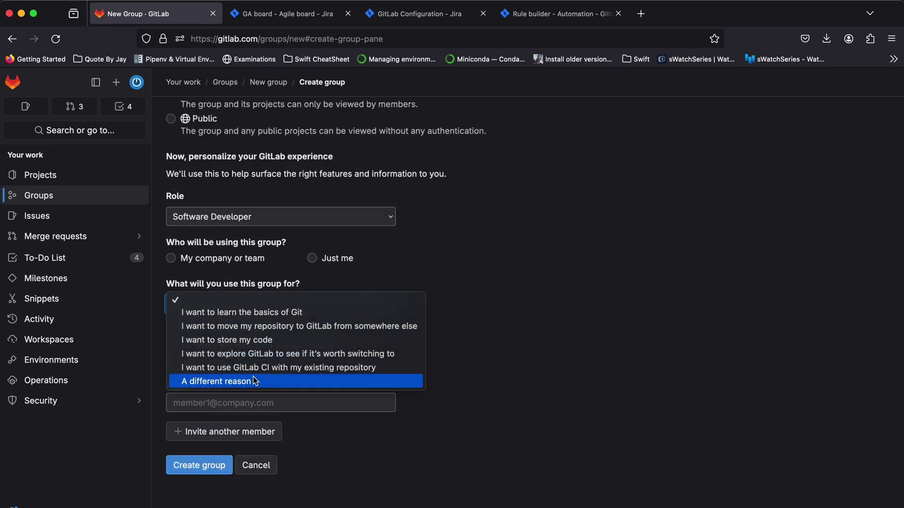
left_click(230, 340)
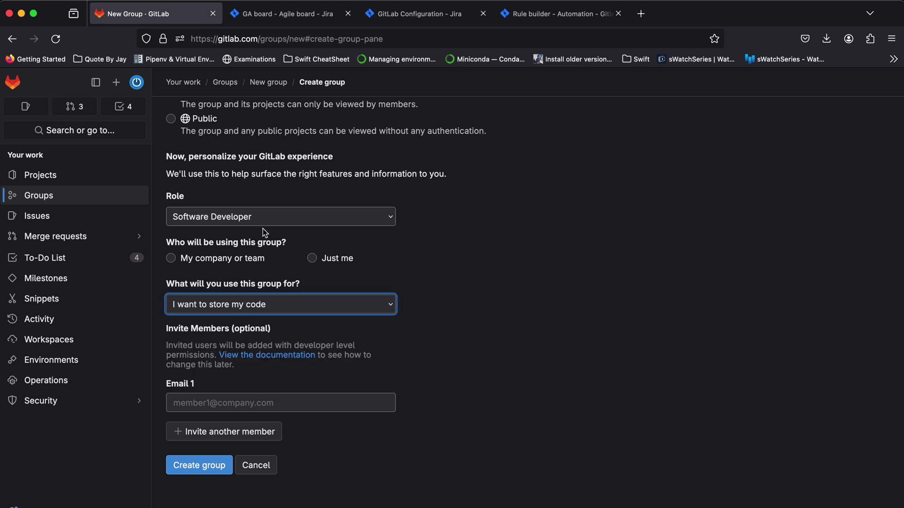
left_click(315, 261)
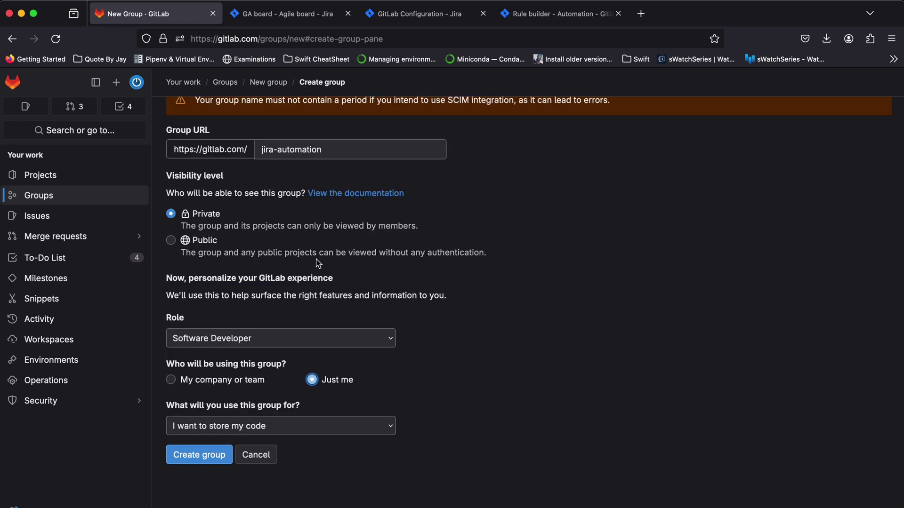
left_click(301, 338)
left_click(298, 375)
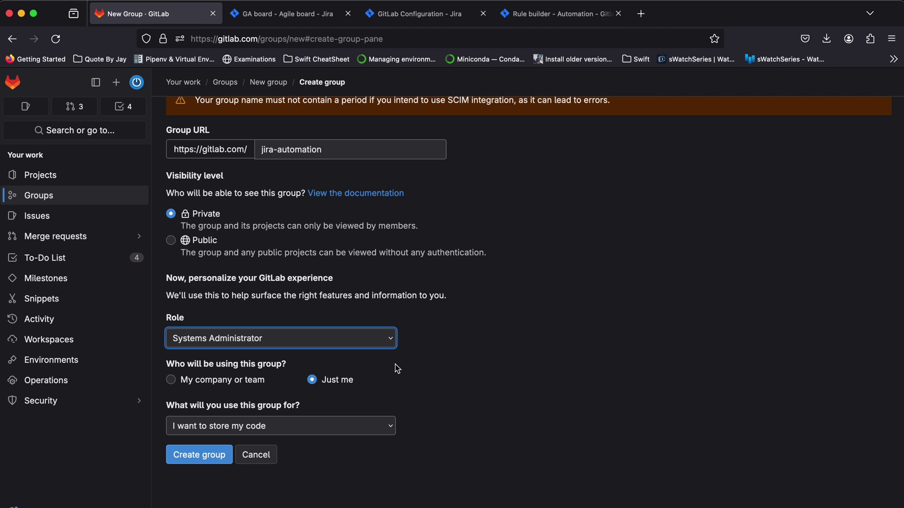
left_click(219, 461)
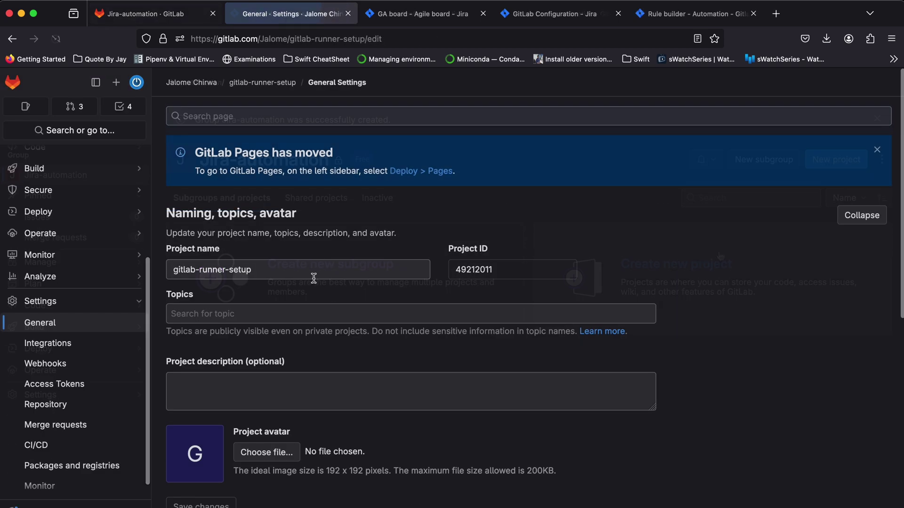
In the advanced general settings of gitlab-runner-setup, choose Jira-automation as the new namespace for transferring the project
scroll(313, 278, "down", 8)
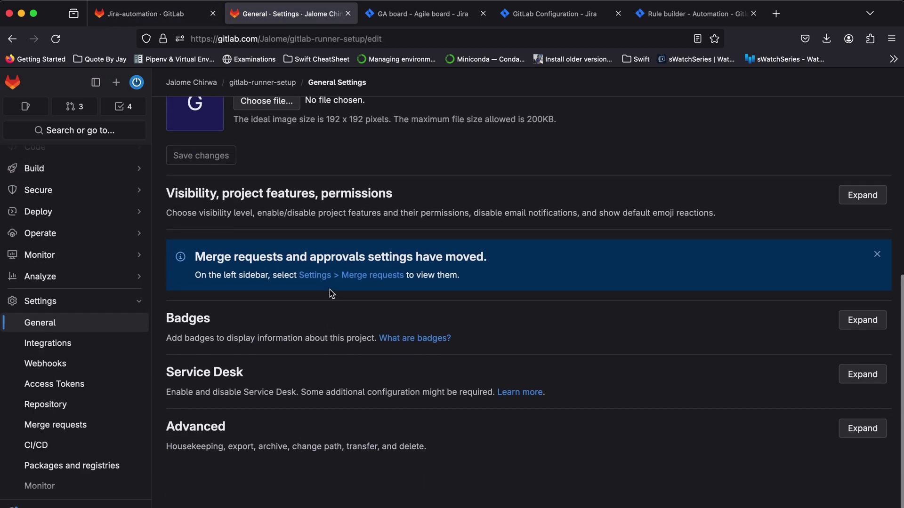
left_click(854, 429)
scroll(523, 389, "down", 6)
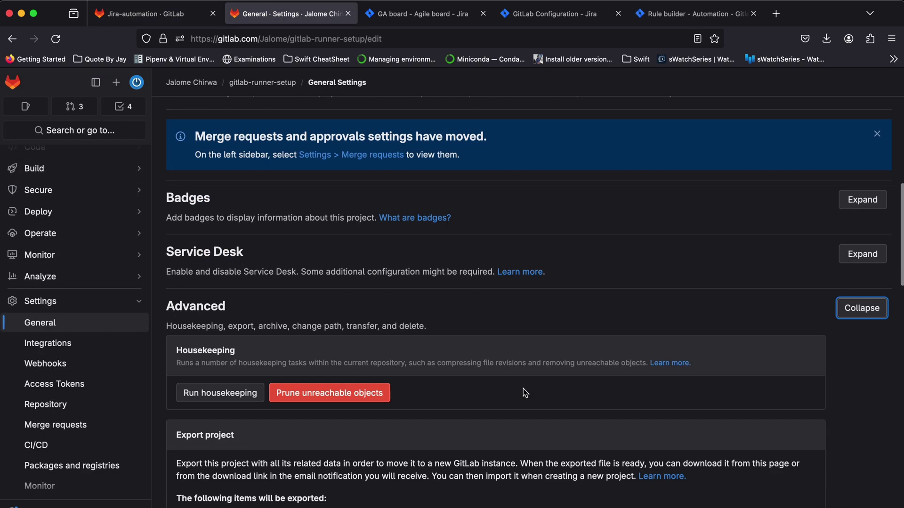
scroll(523, 388, "down", 8)
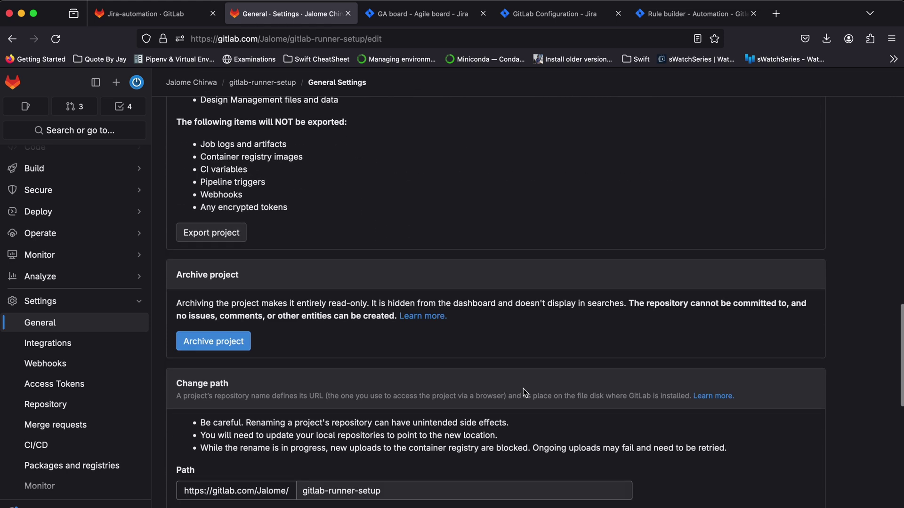
scroll(523, 389, "down", 4)
scroll(523, 389, "down", 6)
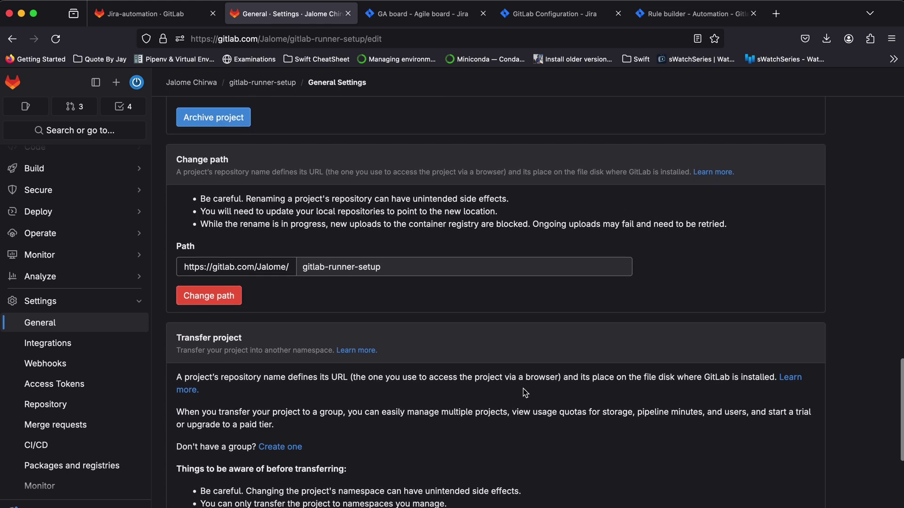
scroll(523, 389, "up", 1)
left_click(256, 313)
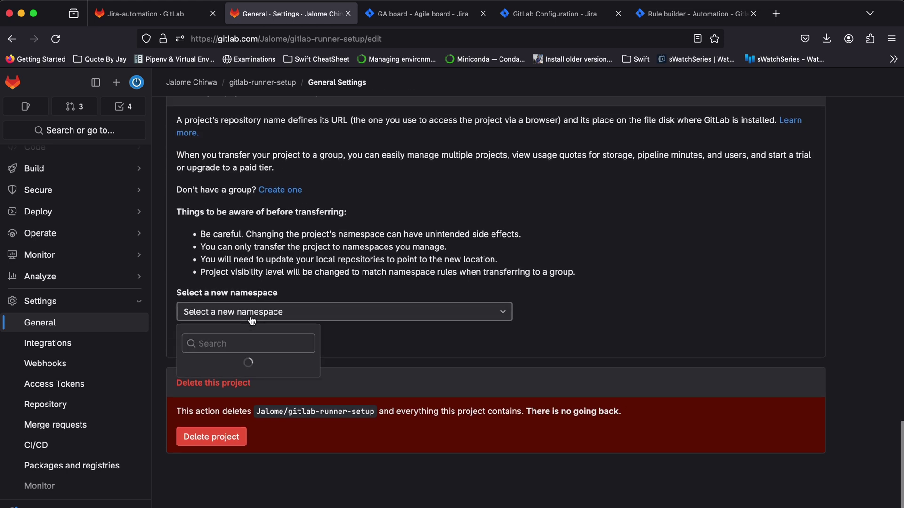
left_click(221, 426)
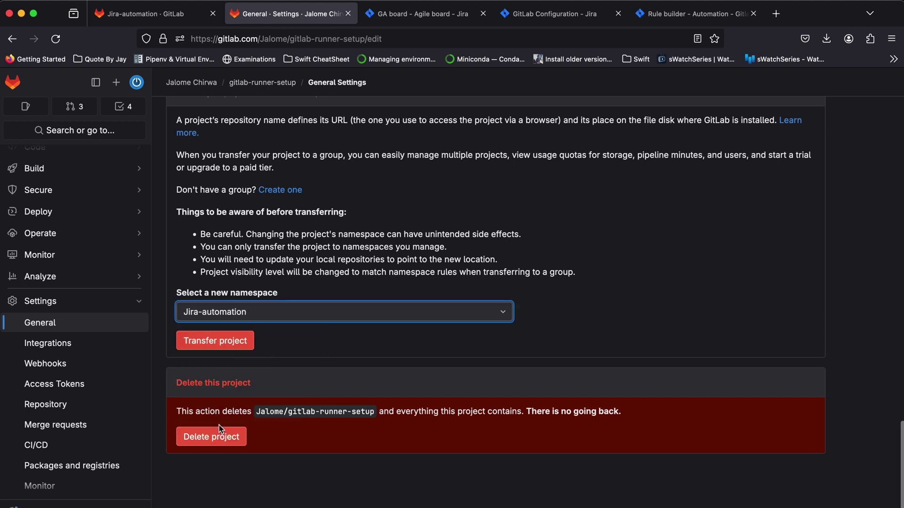
Transfer the project to the chosen namespace, confirming with the project name gitlab-runner-setup
left_click(213, 347)
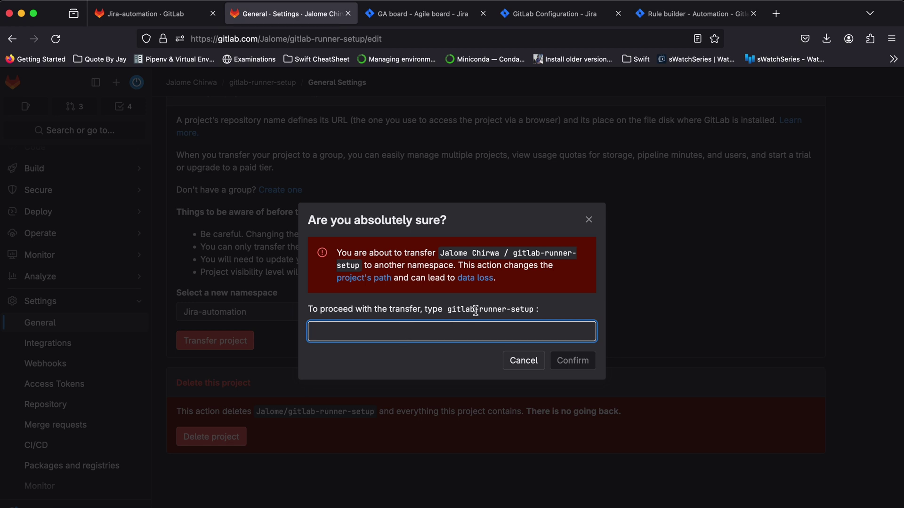
left_click_drag(448, 312, 526, 312)
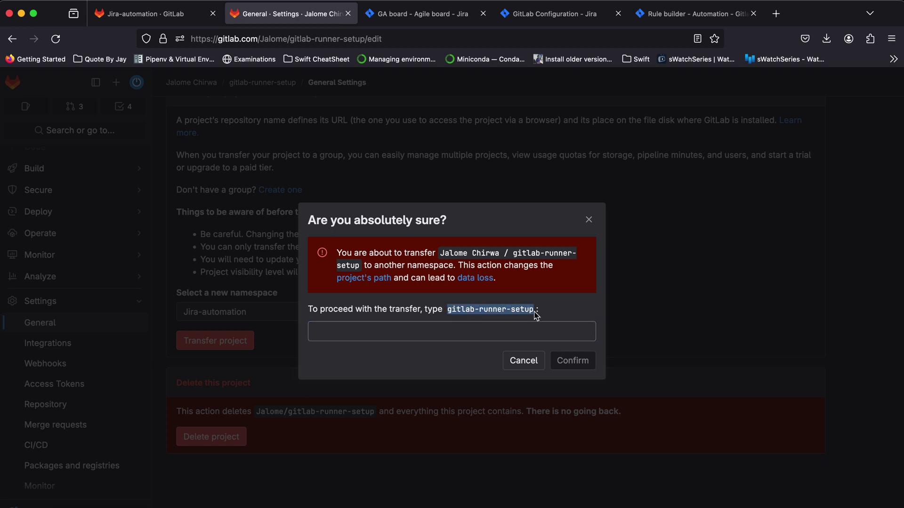
left_click(424, 334)
type("gitlab-runner-setup")
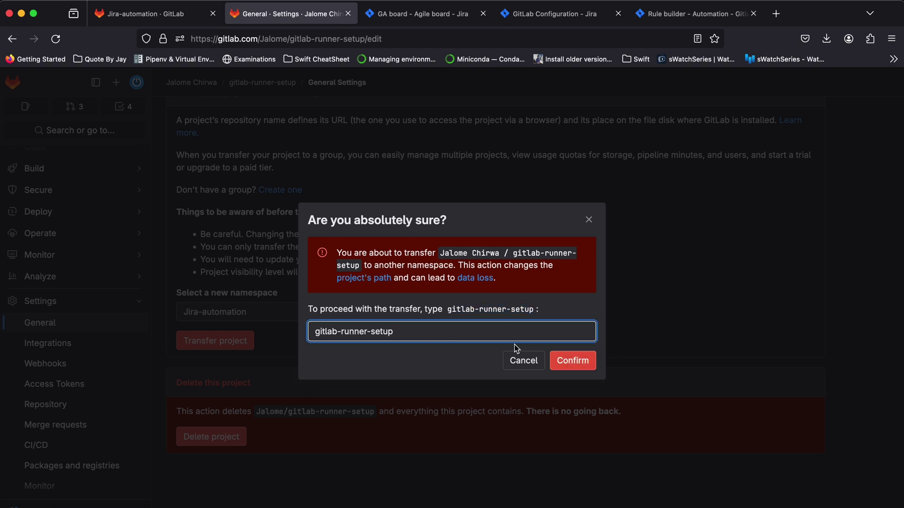
left_click(573, 360)
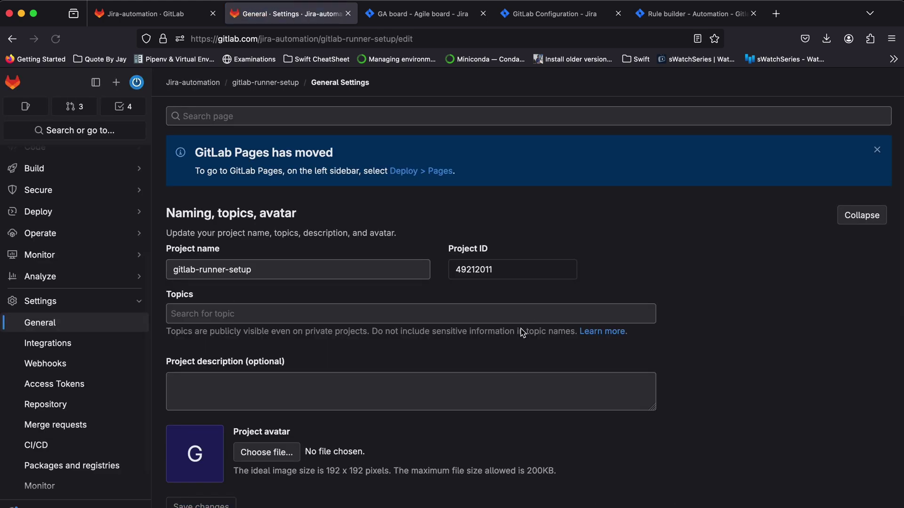
Open the Jira-automation group page from the transferred project and close the duplicate group tab
scroll(490, 356, "down", 1)
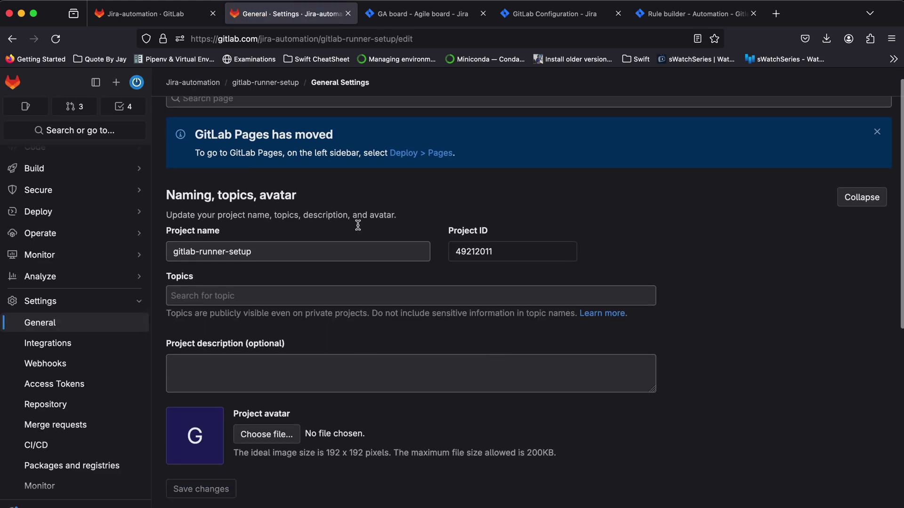
left_click(197, 83)
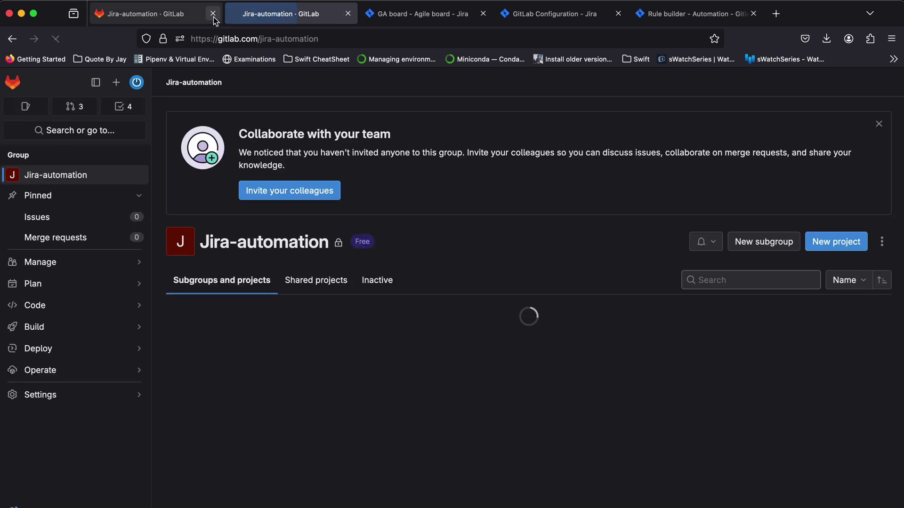
left_click(213, 17)
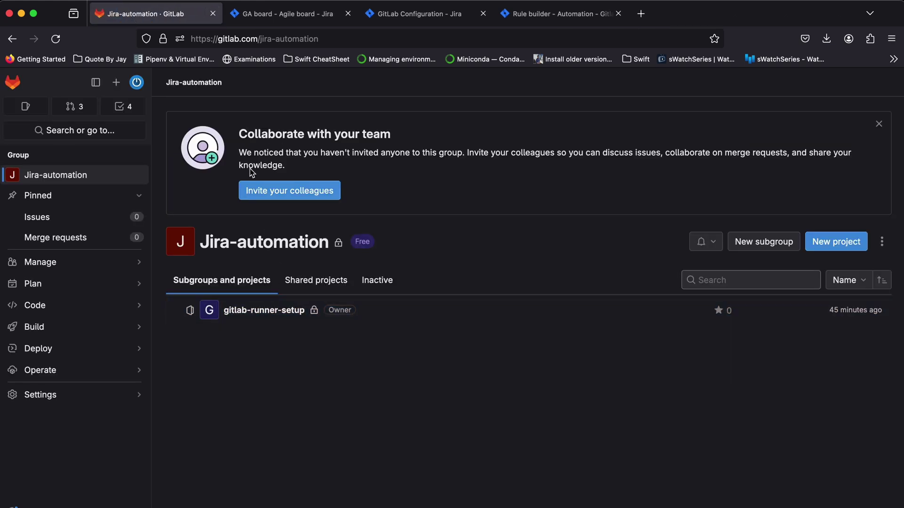
left_click_drag(227, 83, 181, 84)
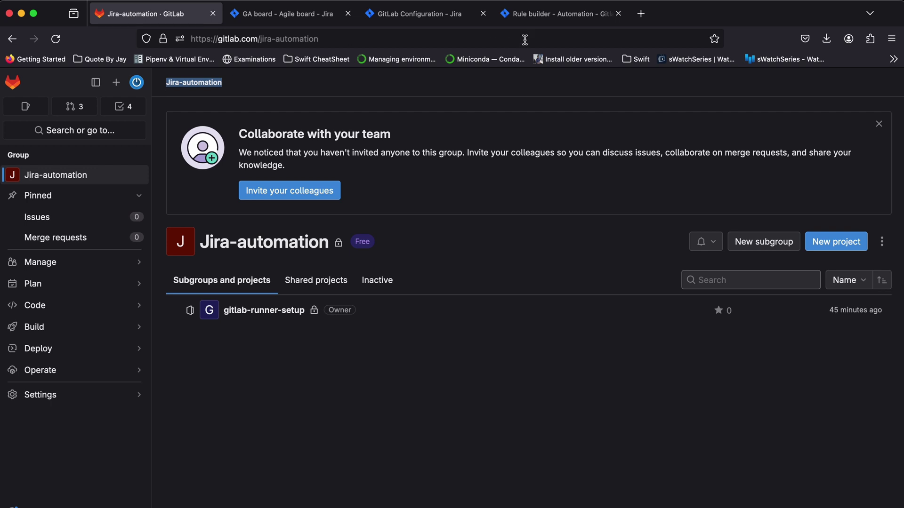
Switch to the GitLab for Jira configuration page and link the Jira-automation group
left_click(539, 19)
left_click(421, 18)
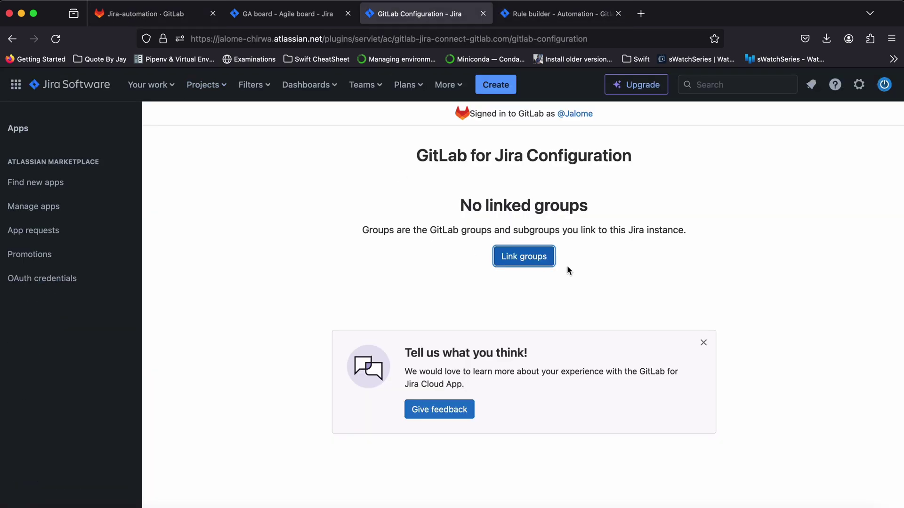
left_click(532, 261)
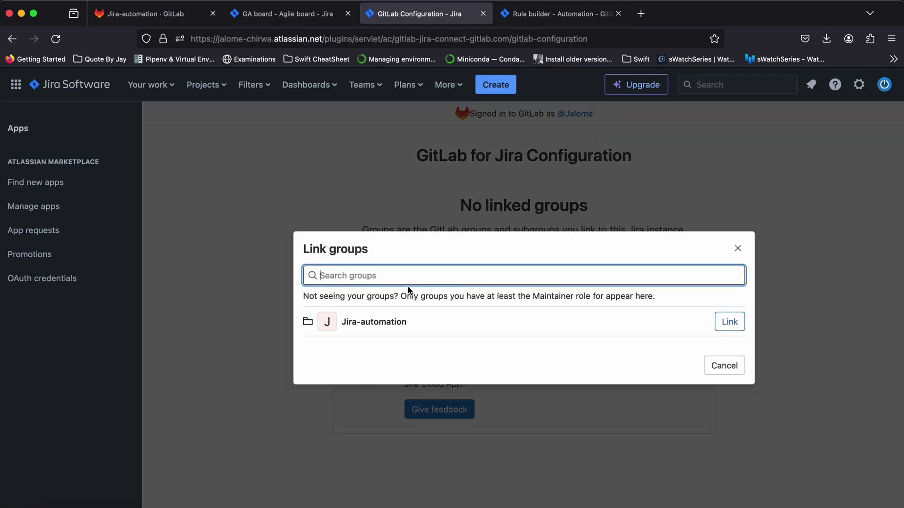
left_click(722, 322)
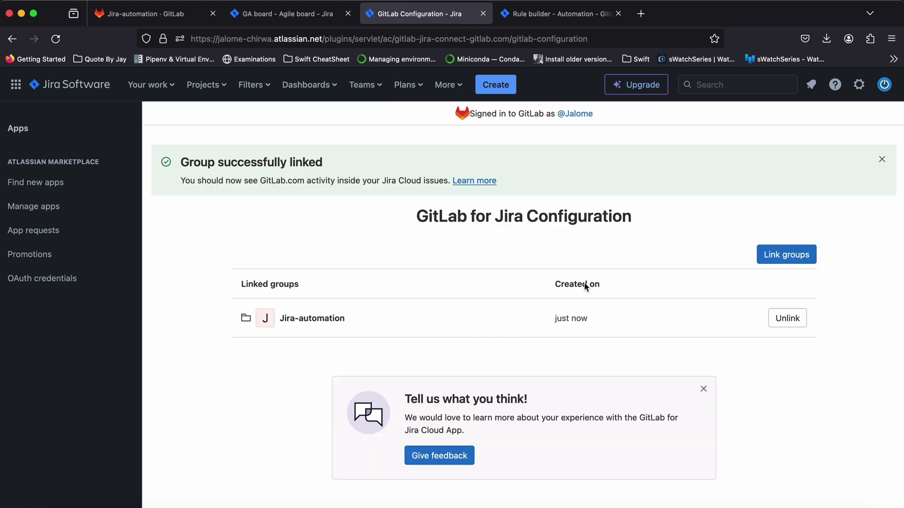
Check the GA board, return to GitLab and open the gitlab-runner-setup project in the Jira-automation group
left_click(268, 10)
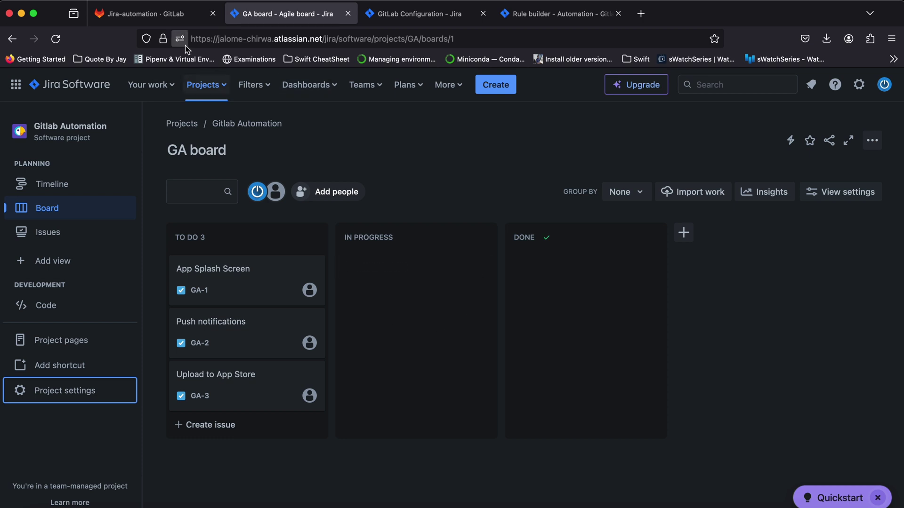
left_click(167, 14)
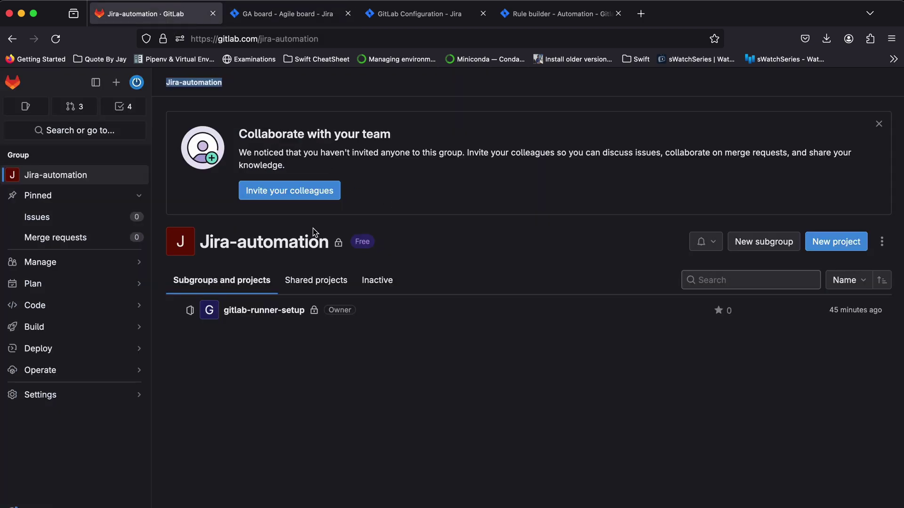
left_click(271, 312)
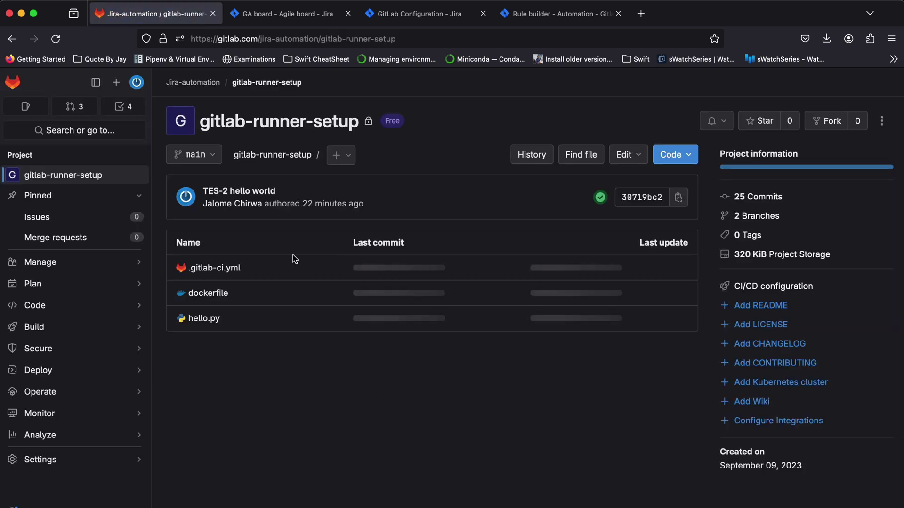
Check the GA board, then return to the GitLab project and switch to the GA-1-App-Splash-Screen branch
left_click(301, 15)
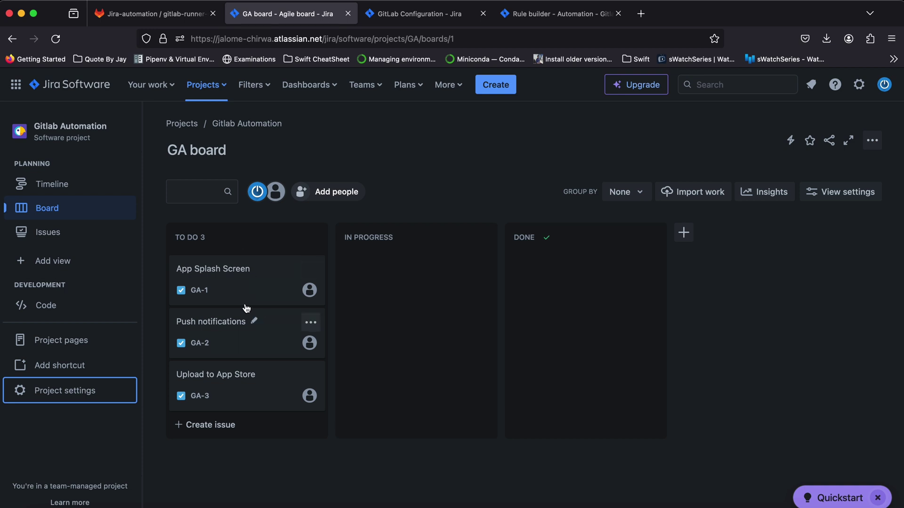
left_click(168, 14)
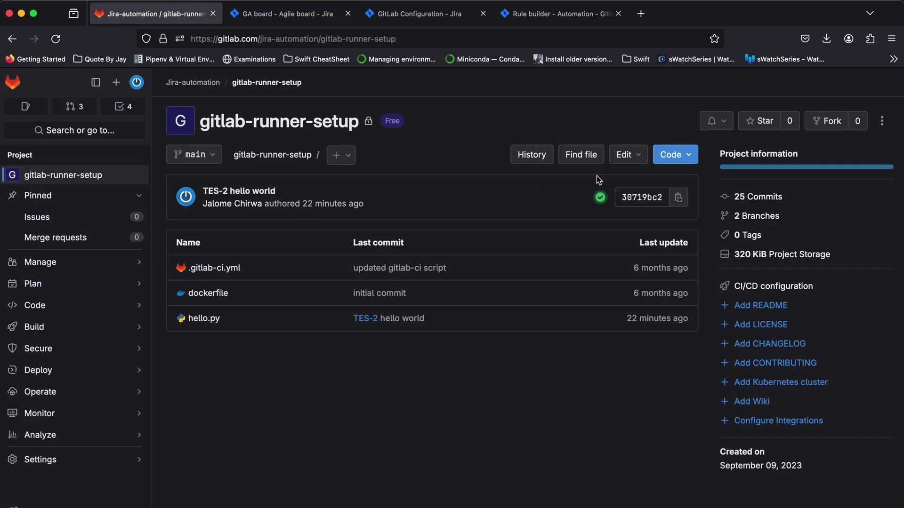
left_click(202, 155)
left_click(257, 270)
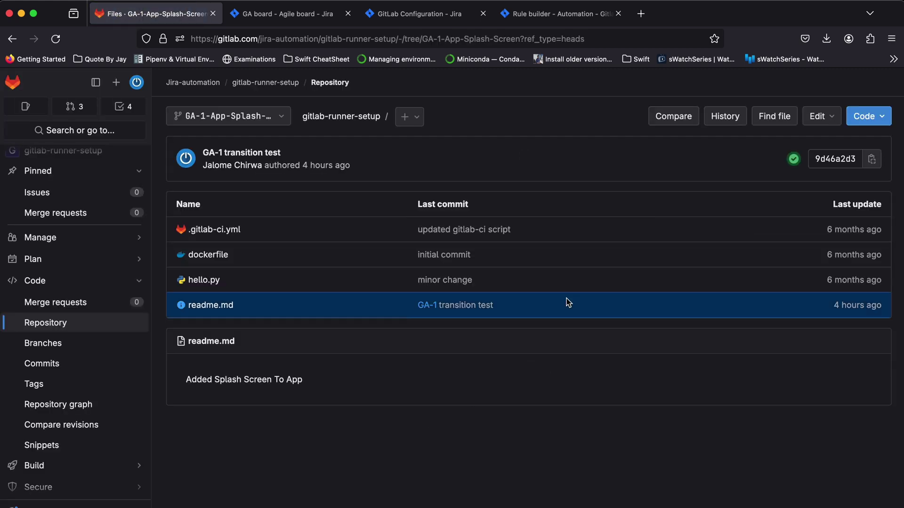
Open readme.md on the GA-1-App-Splash-Screen branch for single-file editing
left_click(230, 310)
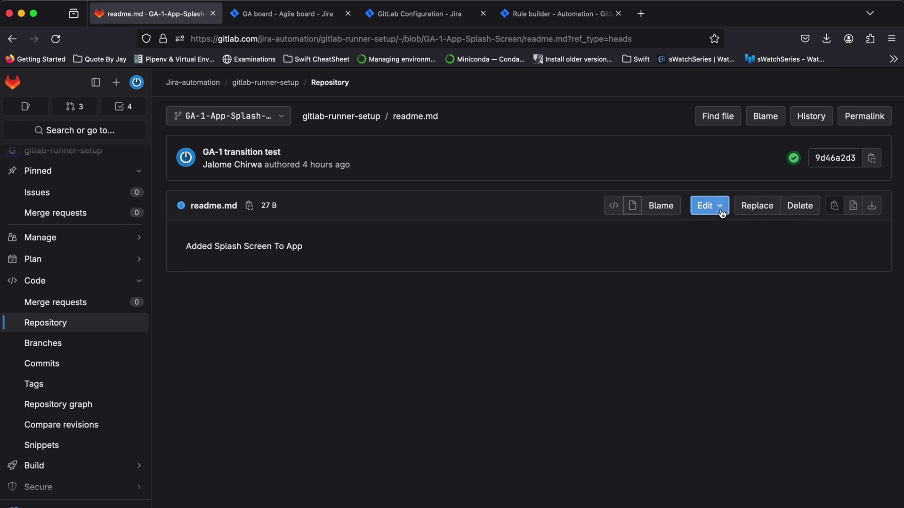
left_click(701, 210)
left_click(737, 273)
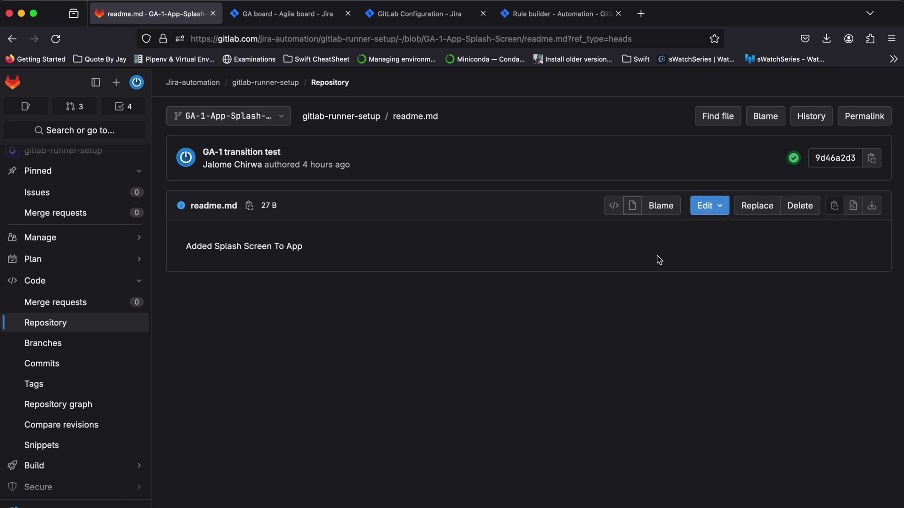
left_click(708, 214)
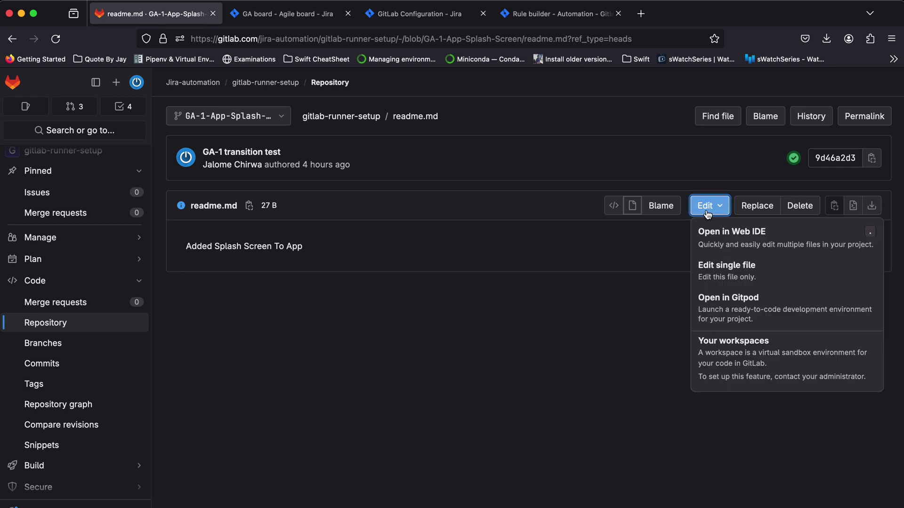
left_click(737, 269)
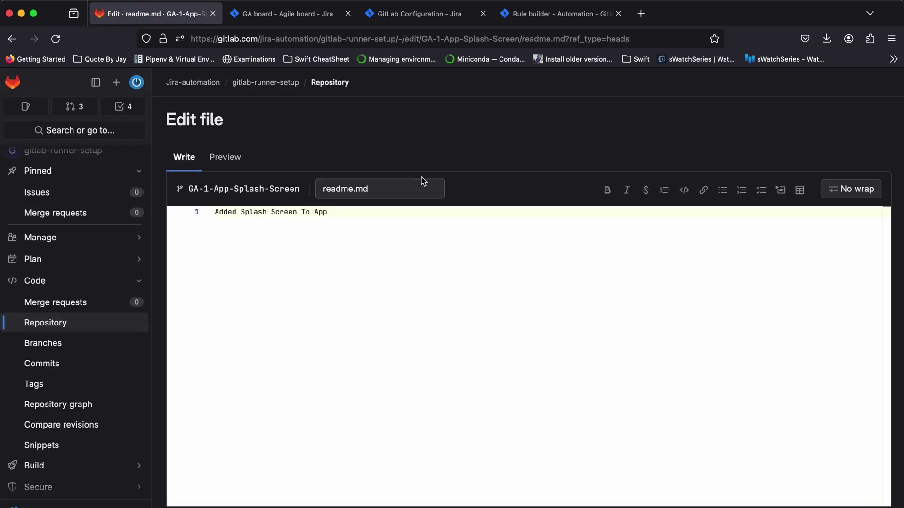
Commit readme.md to the GA-1-App-Splash-Screen branch with the message "GA-1 Update readme.md" and switch to the GA board
scroll(419, 177, "down", 5)
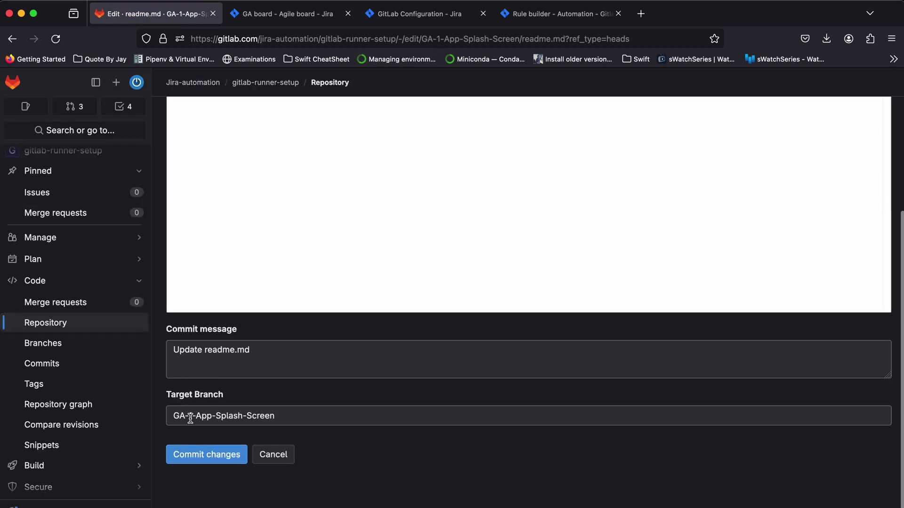
left_click_drag(193, 419, 149, 419)
key("ctrl+c")
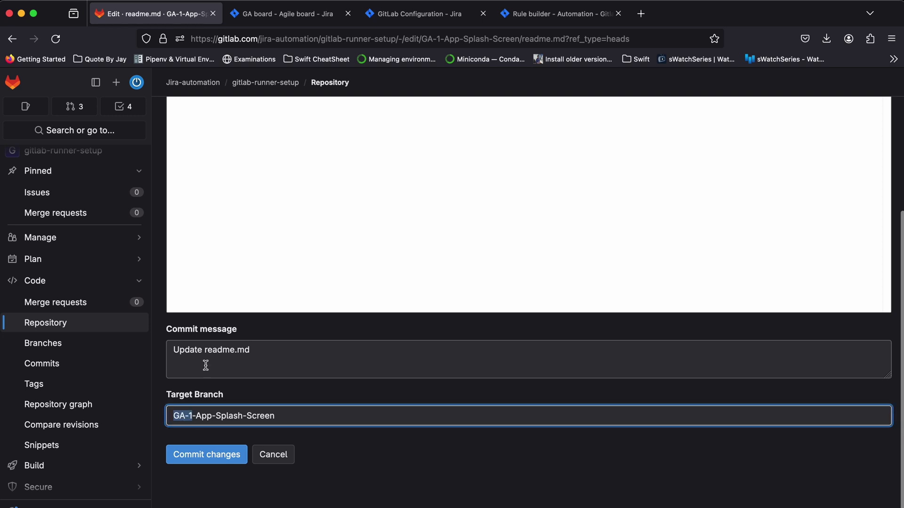
scroll(206, 366, "up", 10)
scroll(191, 213, "down", 1)
scroll(221, 486, "down", 9)
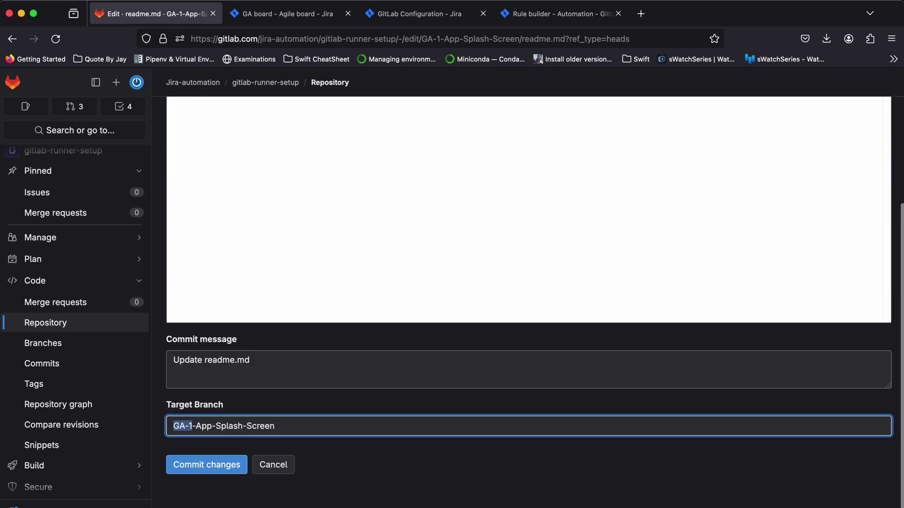
scroll(174, 358, "down", 1)
left_click(173, 352)
key("ctrl+v")
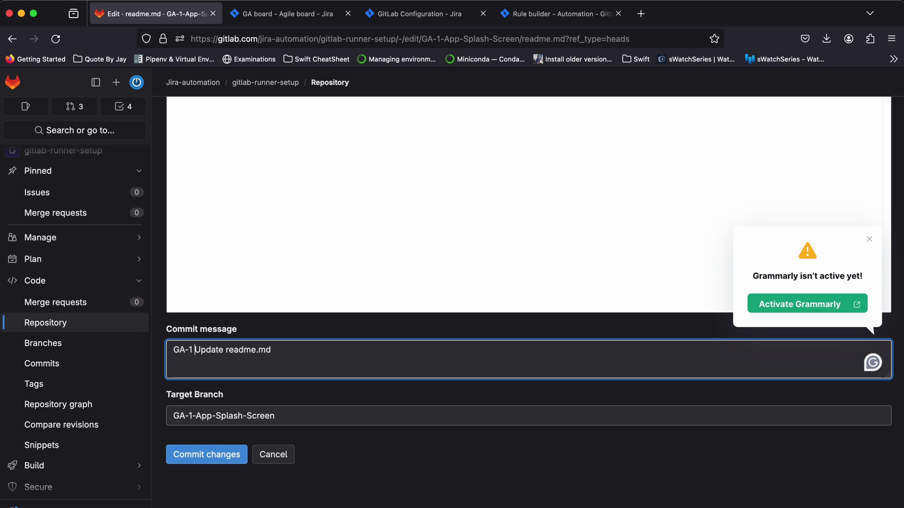
left_click(870, 242)
left_click(207, 455)
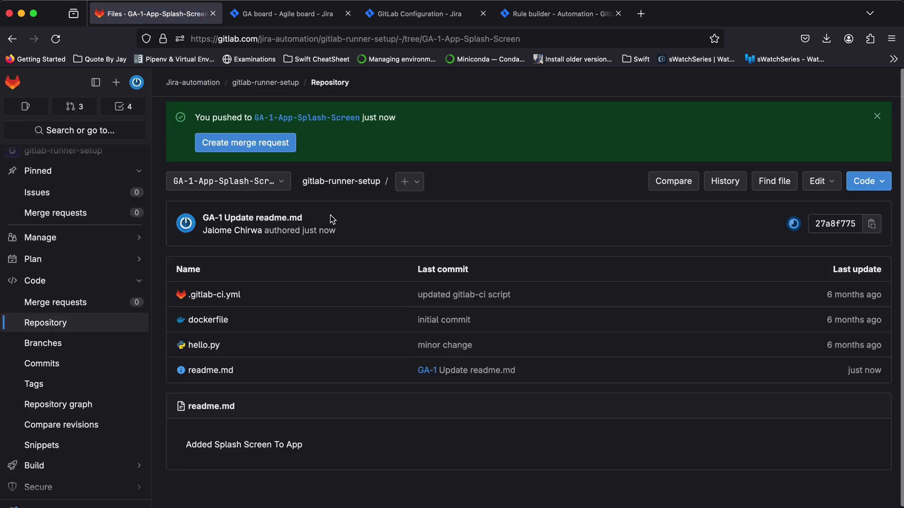
left_click(292, 14)
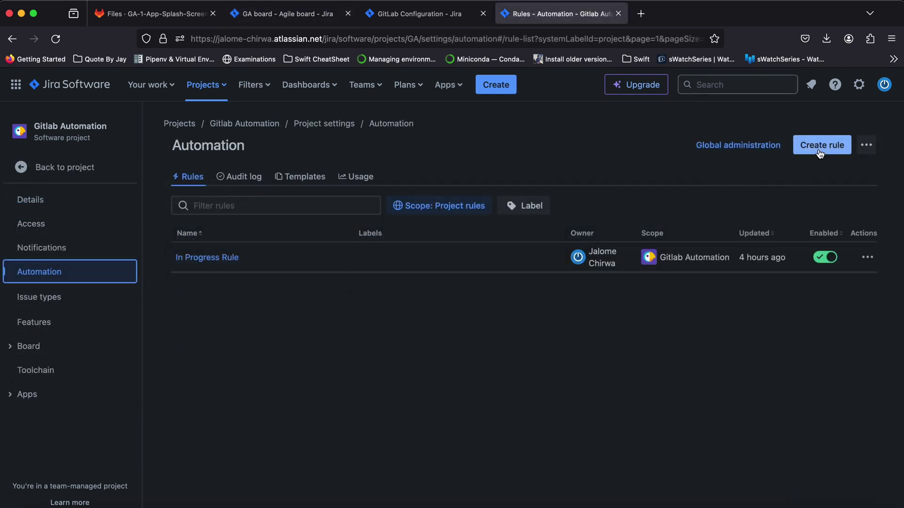
Create a new automation rule for the Gitlab Automation project with the trigger Pull request merged
left_click(819, 153)
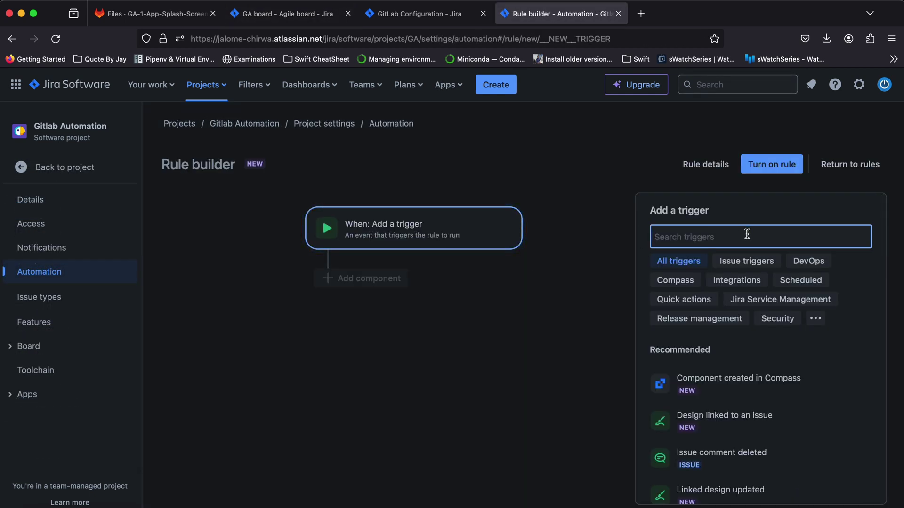
type("Merg")
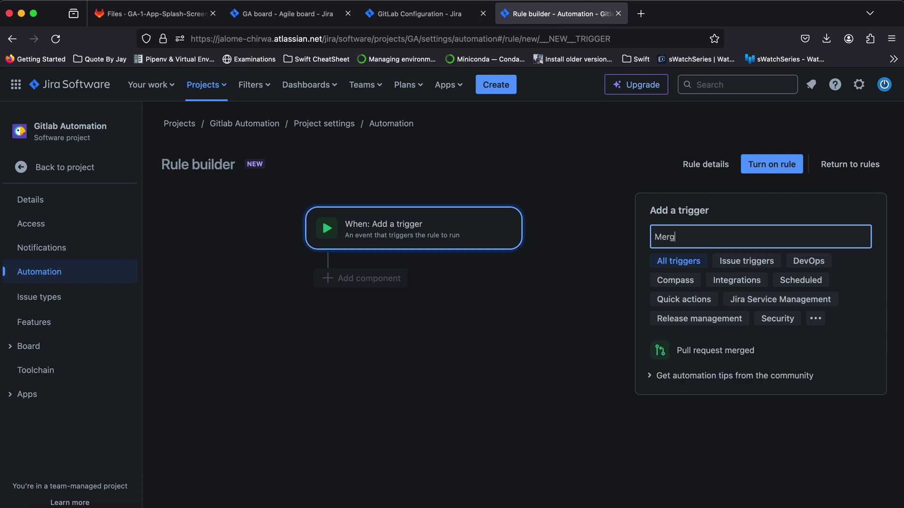
left_click(718, 357)
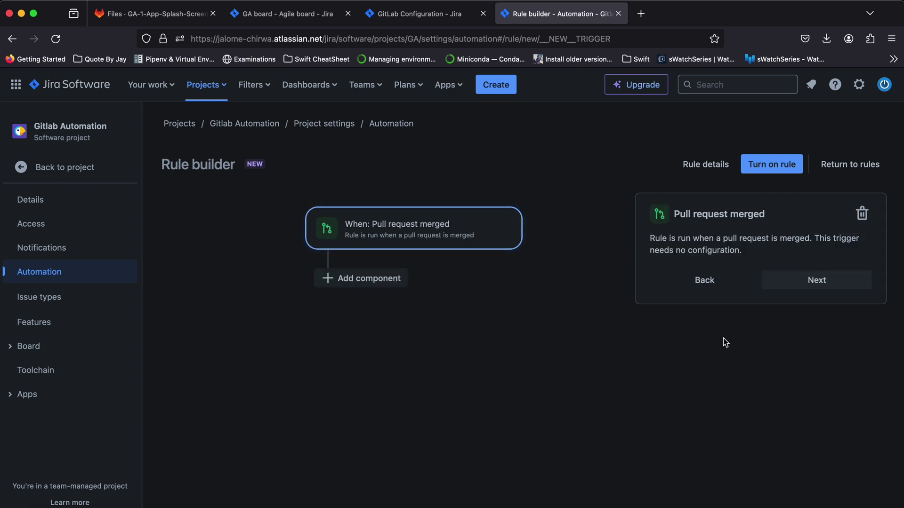
left_click(774, 289)
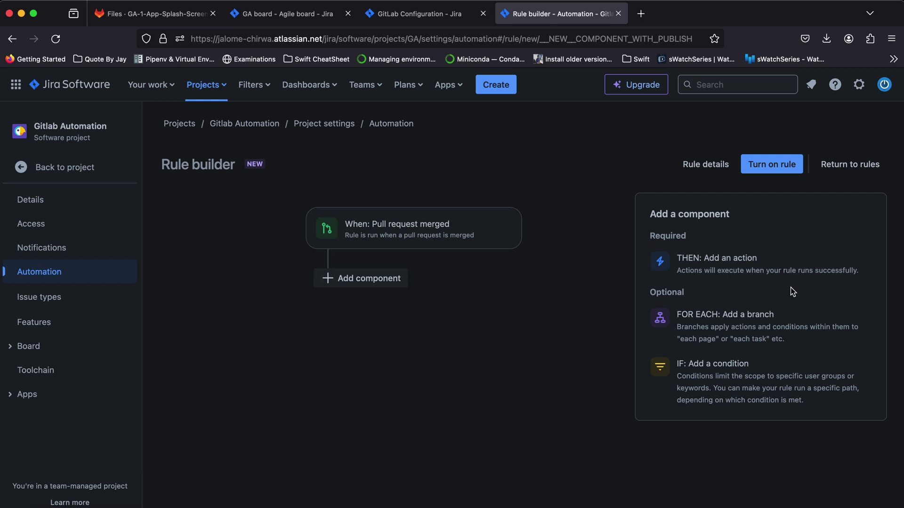
Add a {{smart values}} condition to the rule below the Pull request merged trigger
left_click(739, 369)
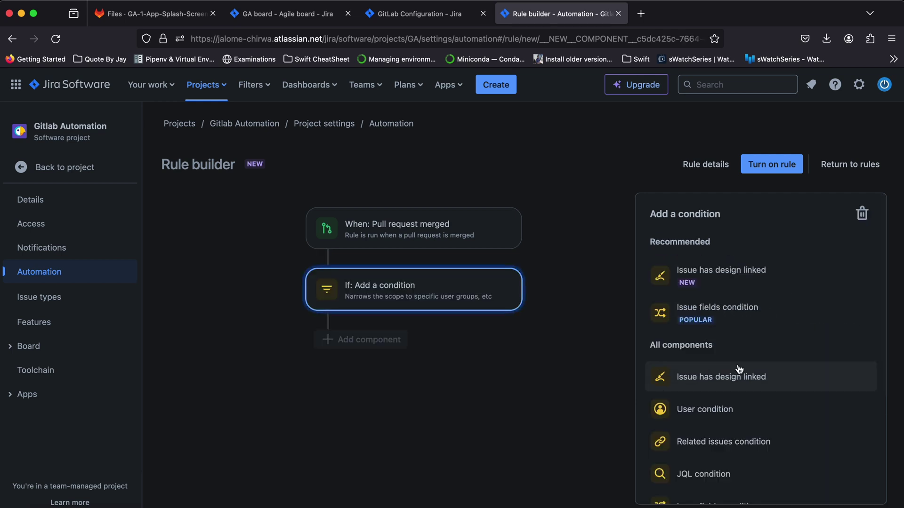
scroll(708, 392, "down", 3)
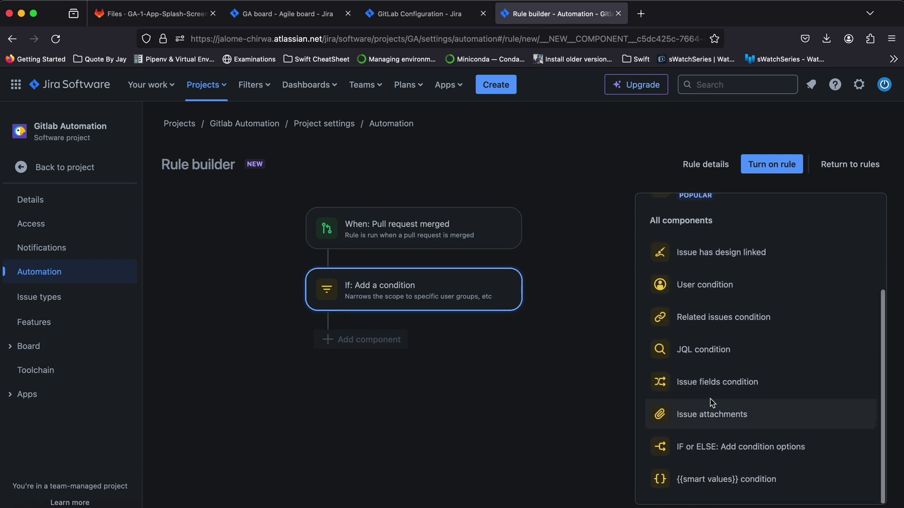
left_click(720, 481)
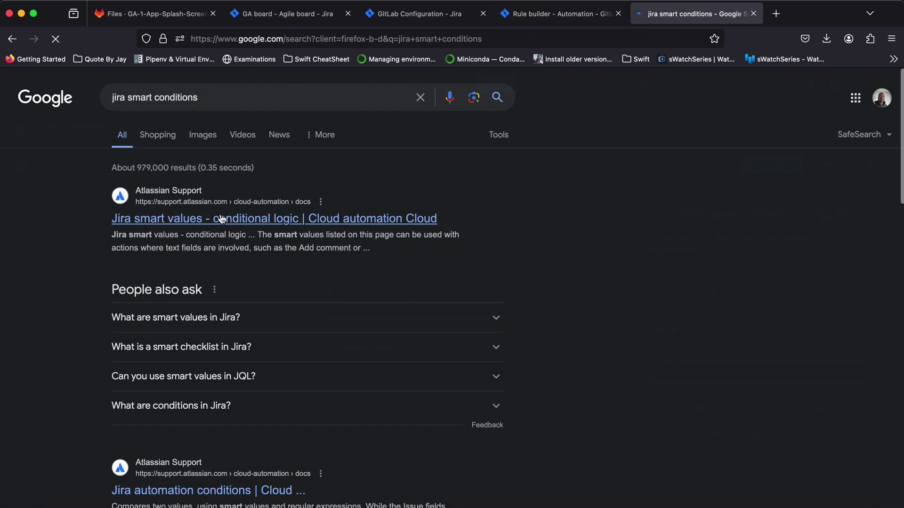
Read the Atlassian Support page on Jira smart values and conditional logic, found by searching for "jira smart conditions"
left_click(221, 218)
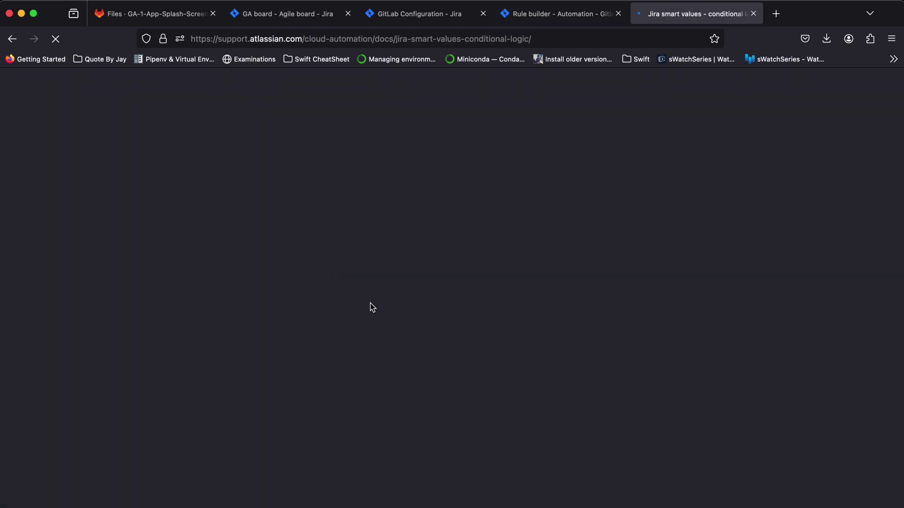
scroll(376, 351, "down", 10)
scroll(376, 353, "down", 15)
scroll(376, 353, "down", 4)
scroll(375, 354, "up", 20)
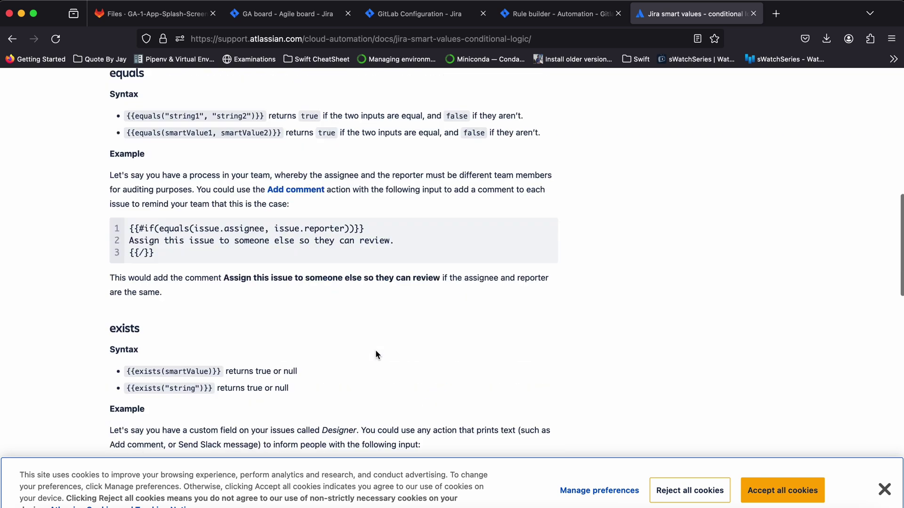
scroll(375, 354, "up", 20)
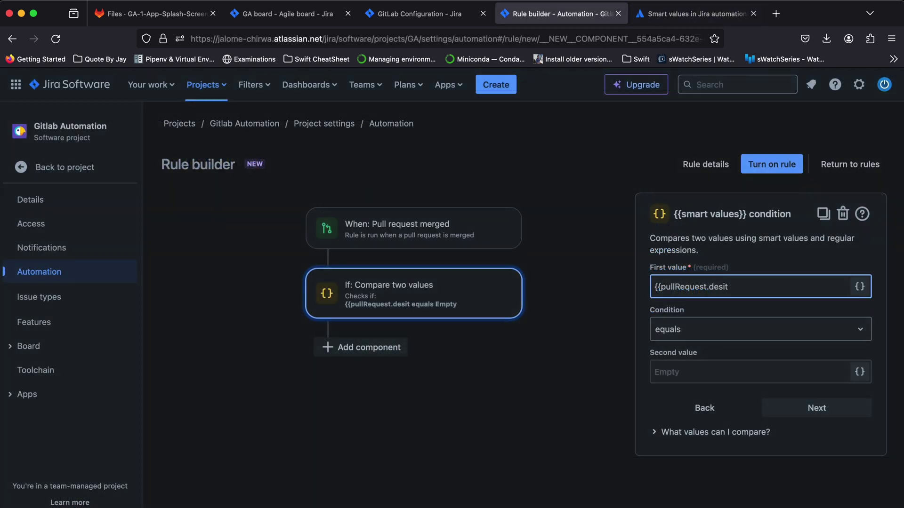
Set the smart values condition's first value to {{pullRequest.destinationBranch}}
key("BackSpace")
type("tinatio")
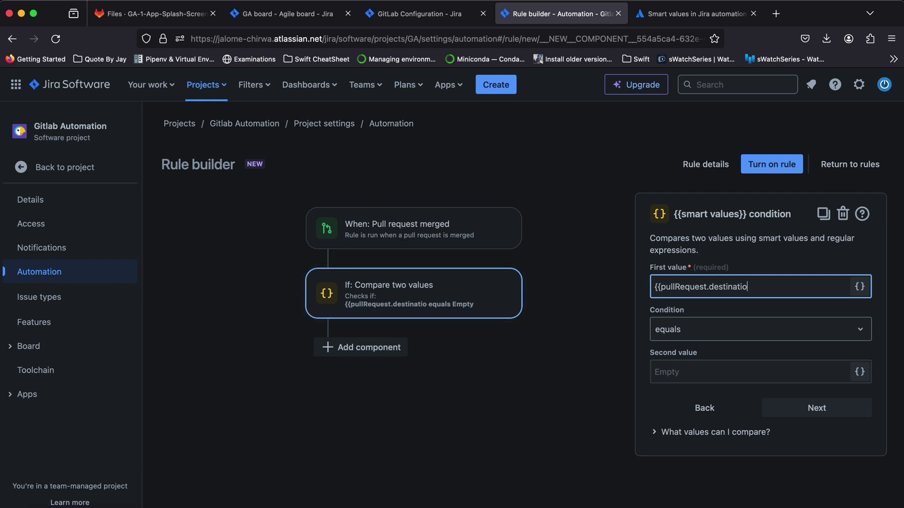
type("nBranch")
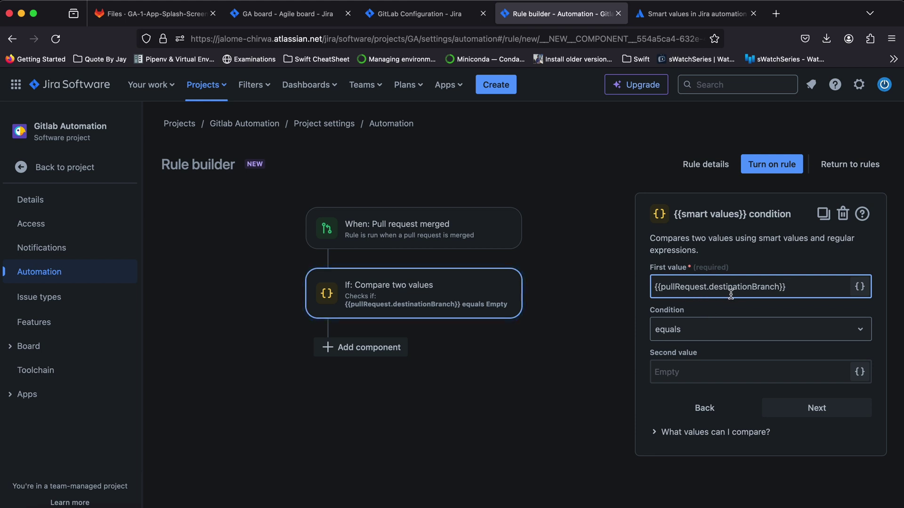
left_click(697, 370)
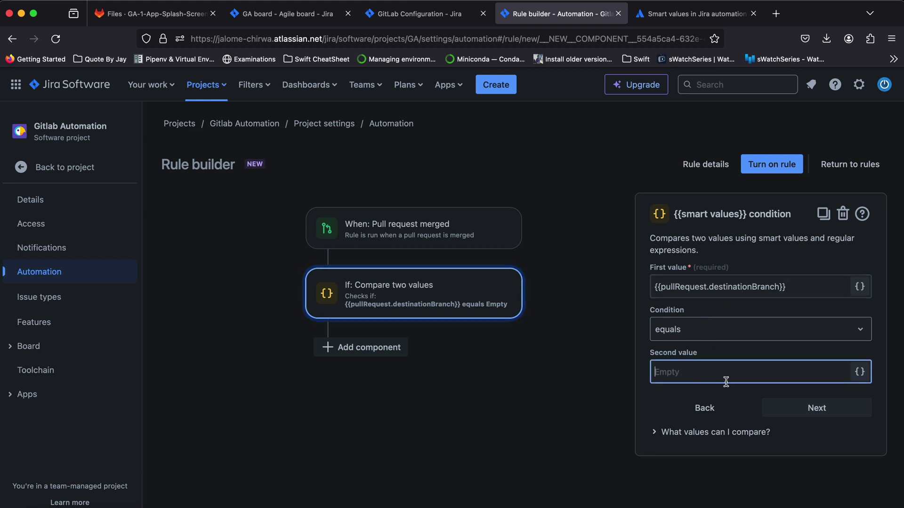
Look up the default branch name in GitLab and set the condition's second value to main
left_click(138, 14)
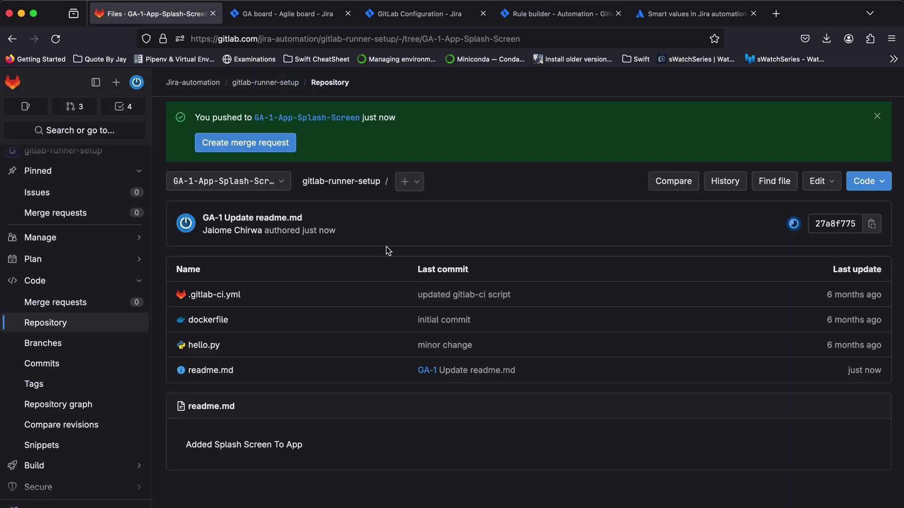
left_click(272, 183)
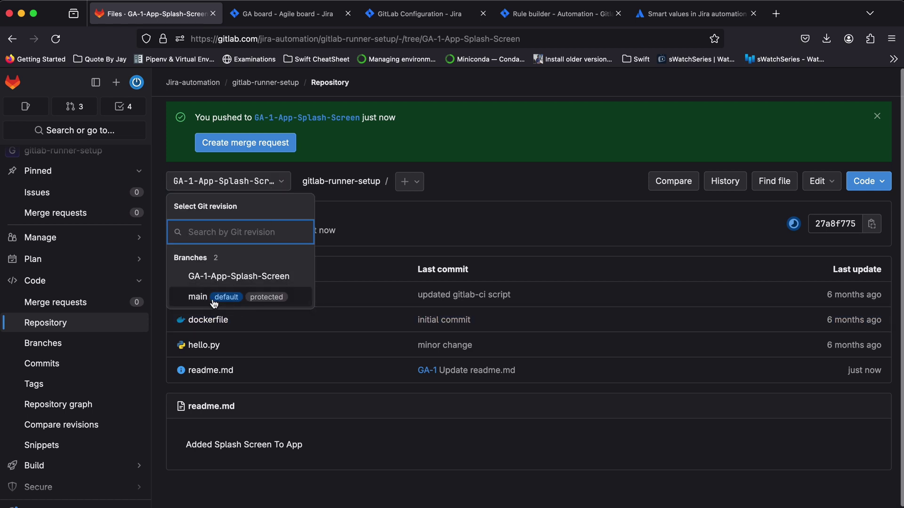
left_click(692, 14)
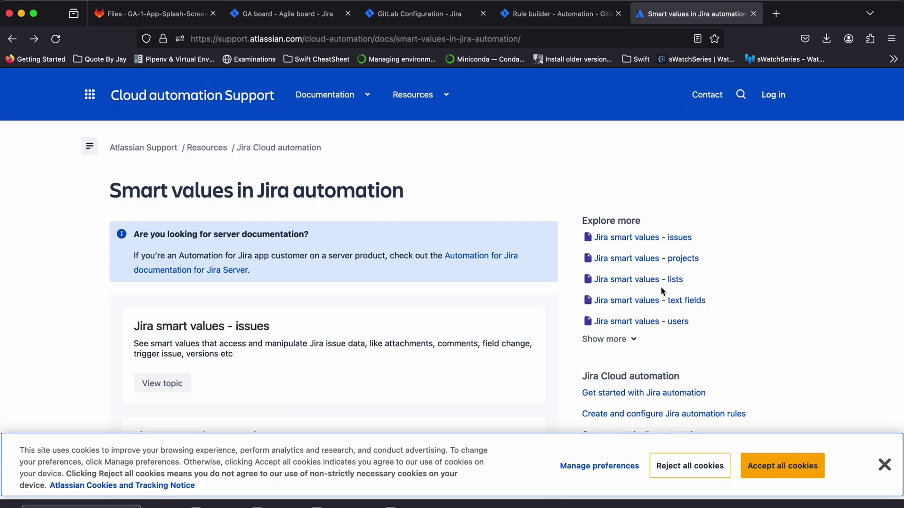
key("super+w")
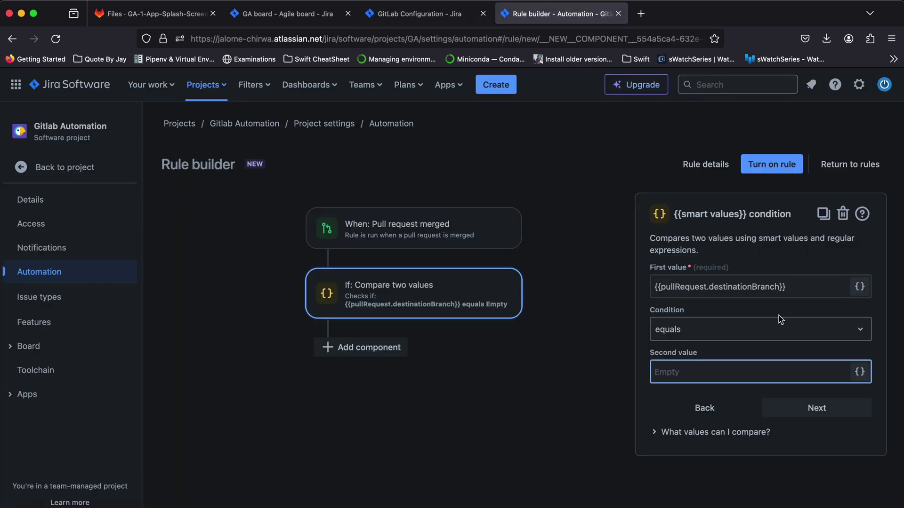
type("main")
left_click(815, 409)
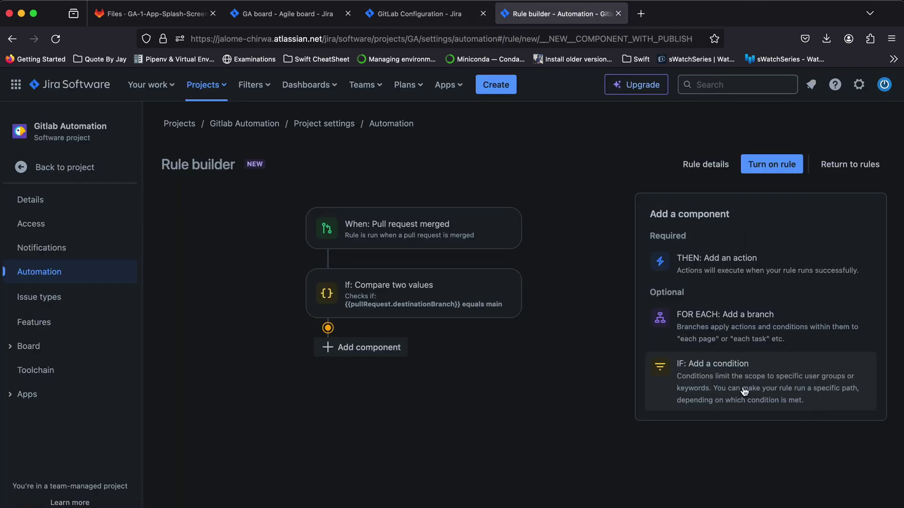
Add a Transition issue action to the rule with the destination status Done
left_click(739, 266)
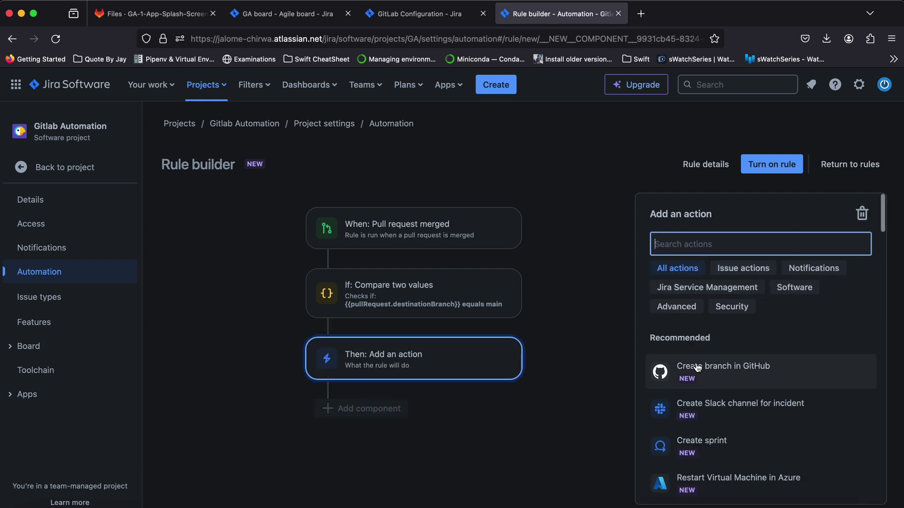
type("transi")
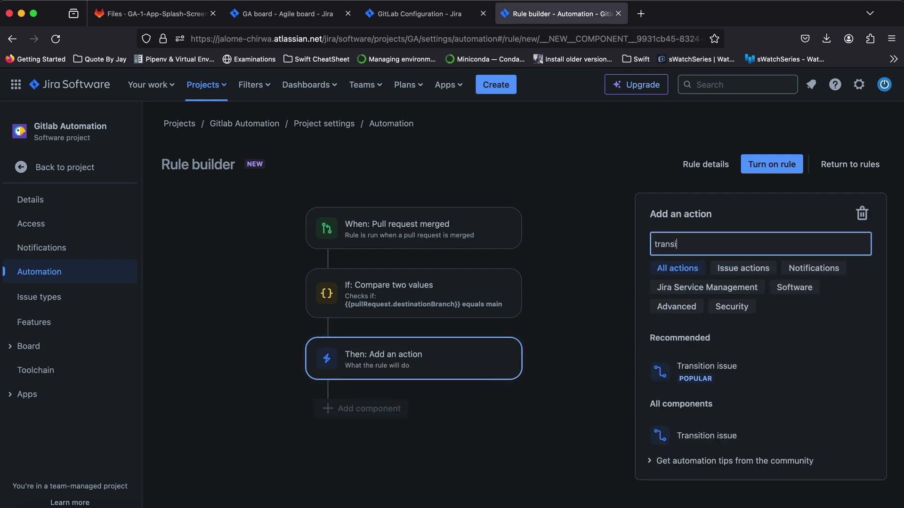
left_click(696, 387)
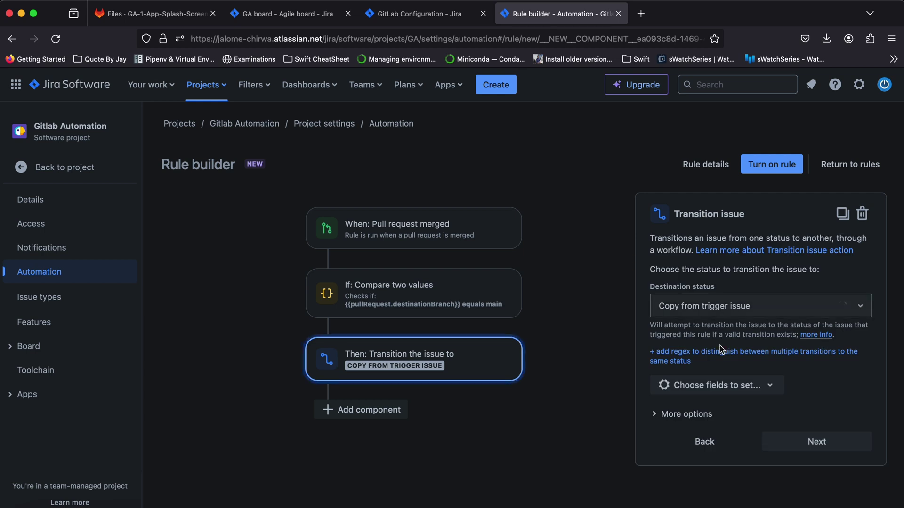
left_click(702, 316)
left_click(693, 434)
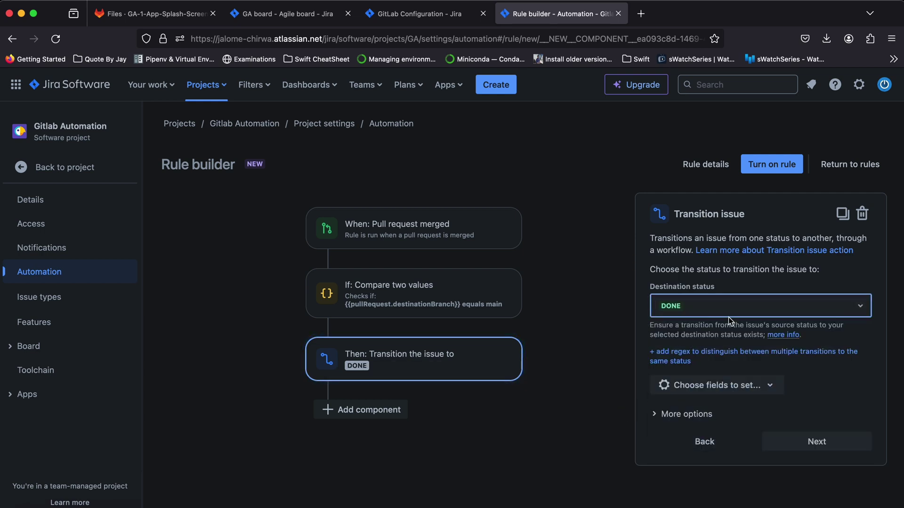
Name the new automation rule Done Rule and turn it on with editing allowed for all admins
left_click(804, 441)
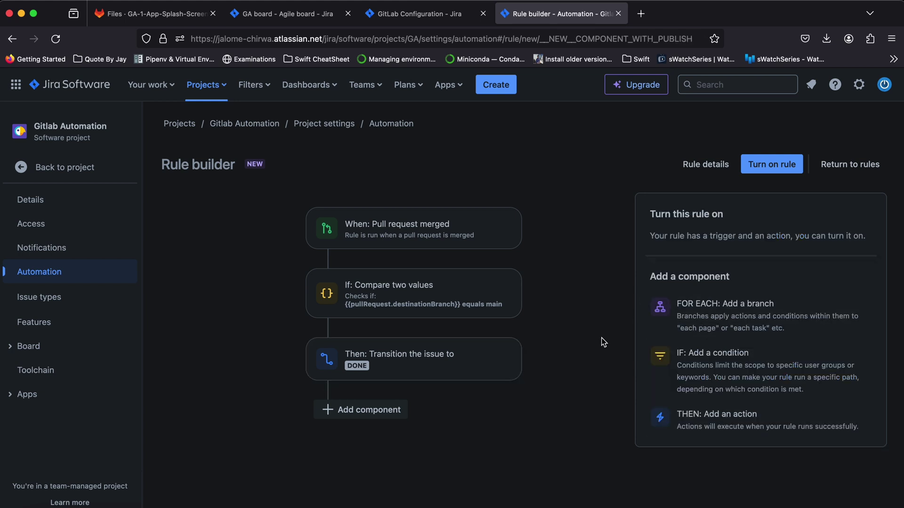
left_click(773, 165)
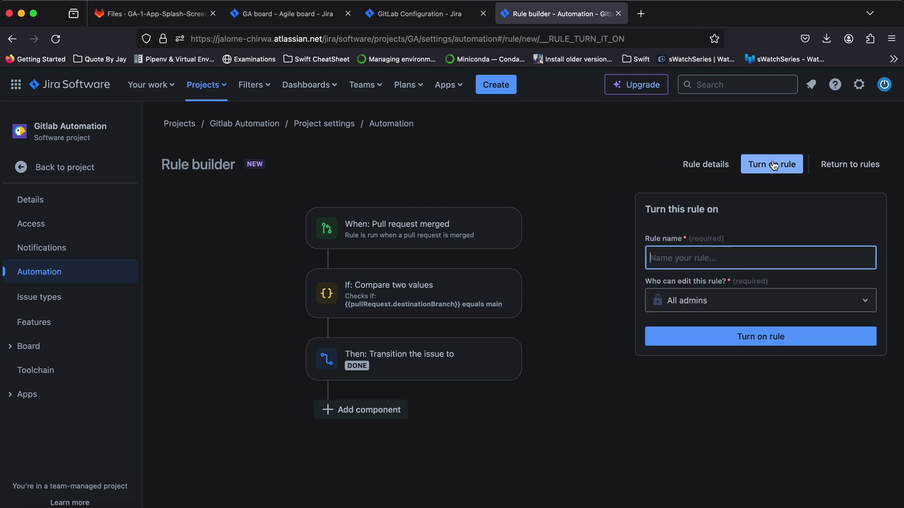
type("Done Rule")
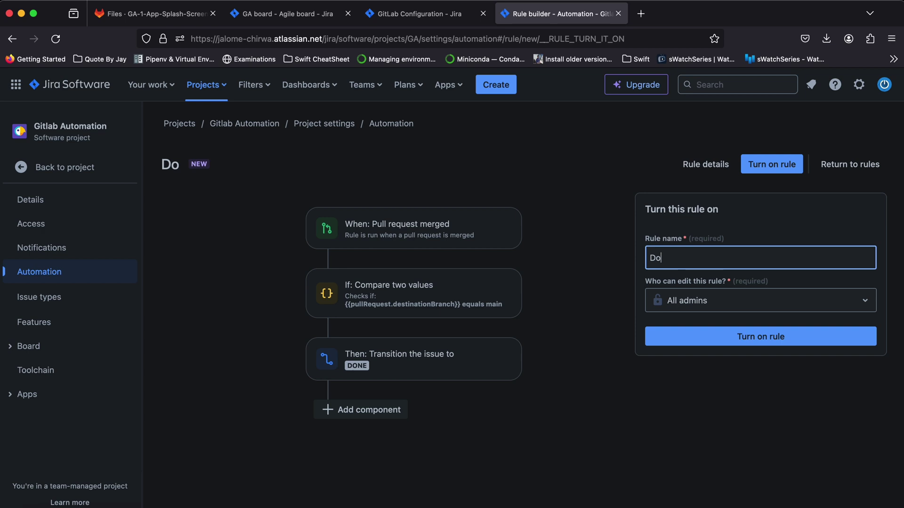
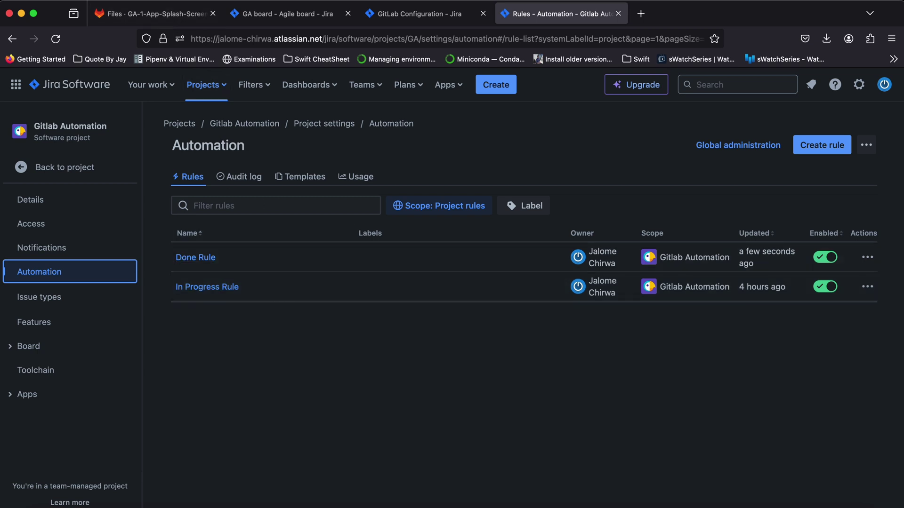
In GitLab, start a new merge request from source branch GA-1-App-Splash-Screen into main and compare the branches
left_click(165, 10)
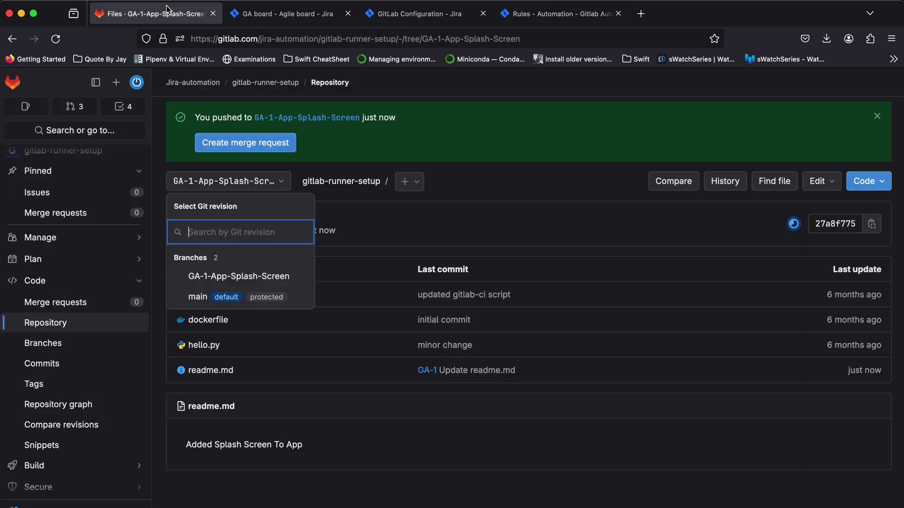
left_click(518, 176)
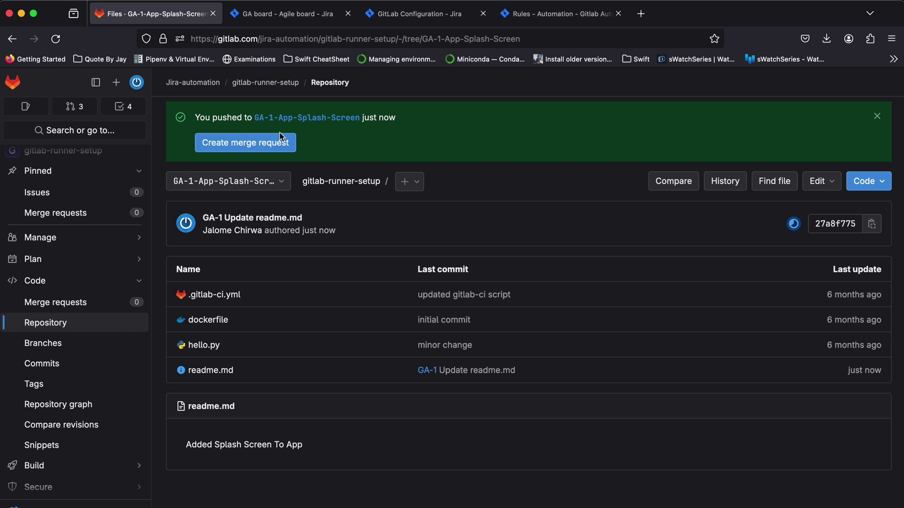
left_click(74, 303)
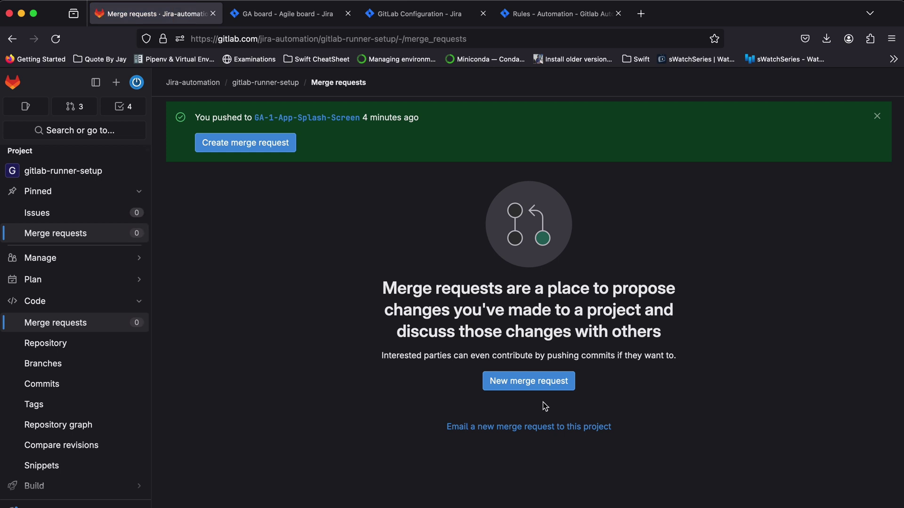
left_click(543, 380)
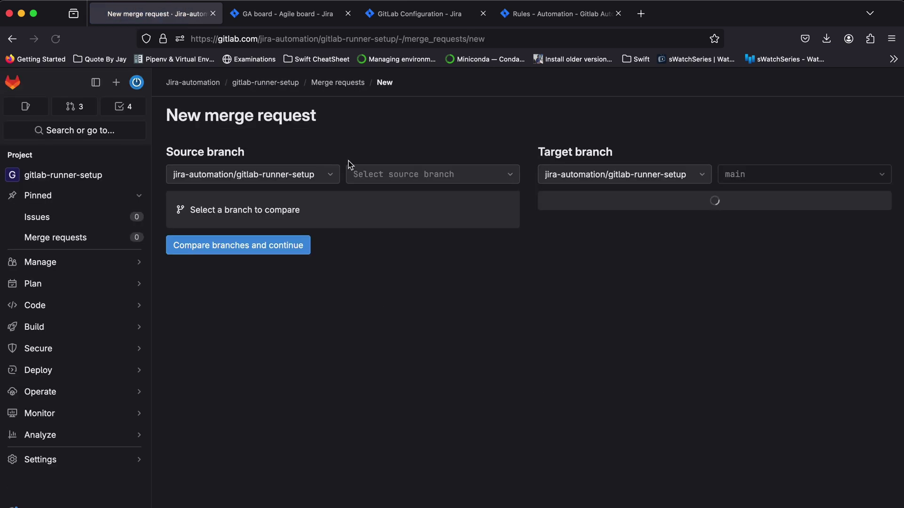
left_click(390, 176)
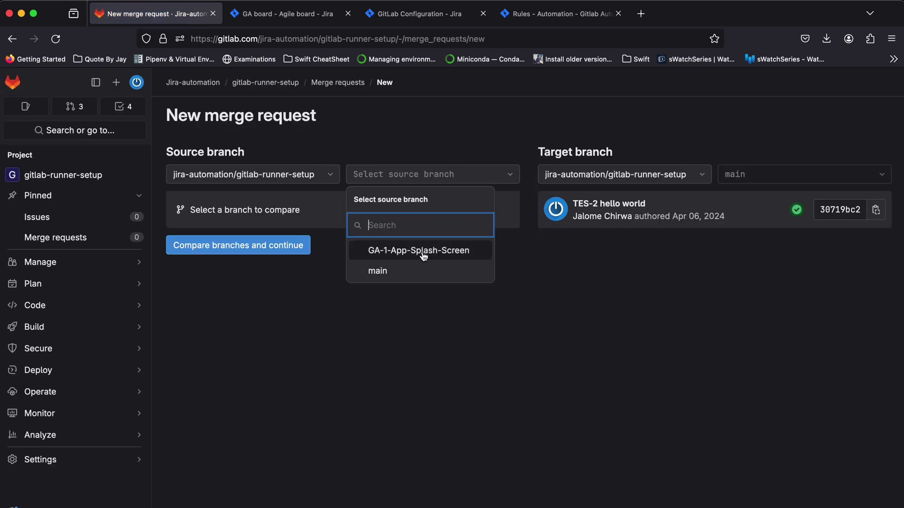
left_click(423, 255)
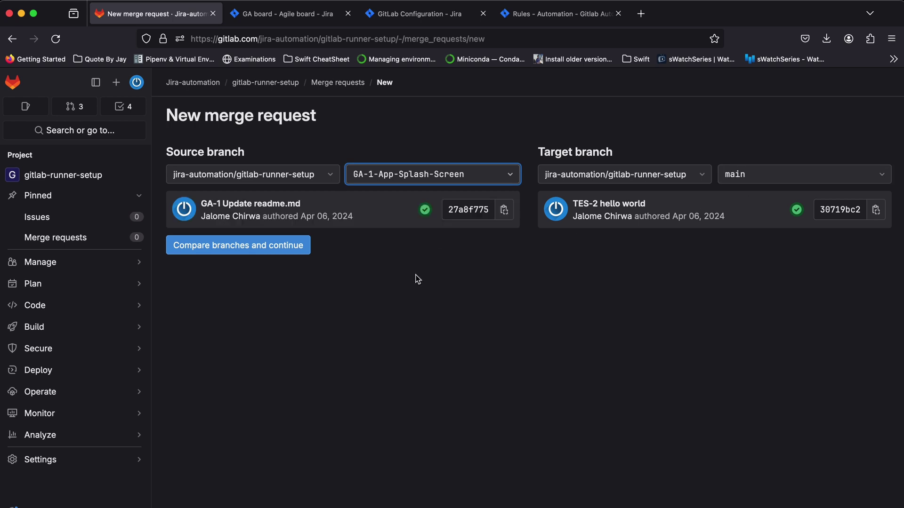
left_click(274, 244)
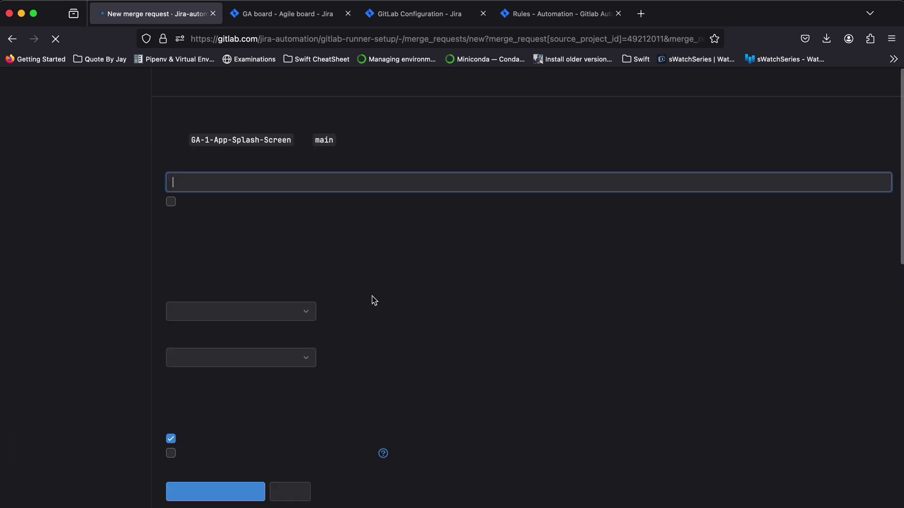
Review the changed files, create the merge request, and merge it into main with source branch deletion enabled
scroll(341, 297, "down", 10)
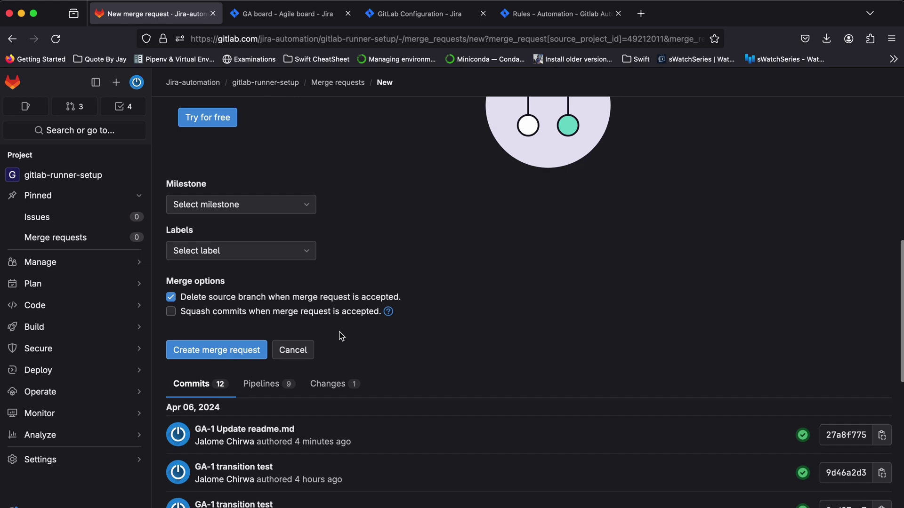
scroll(339, 333, "down", 3)
left_click(329, 293)
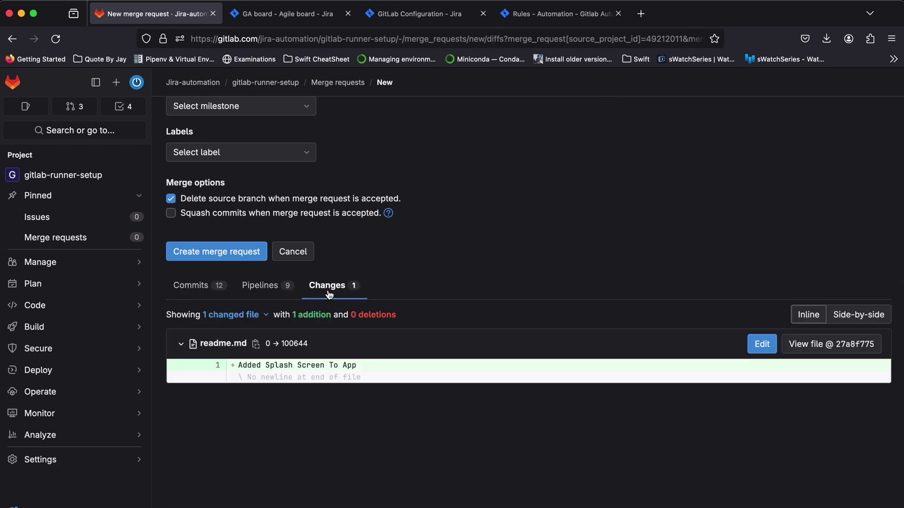
left_click(197, 252)
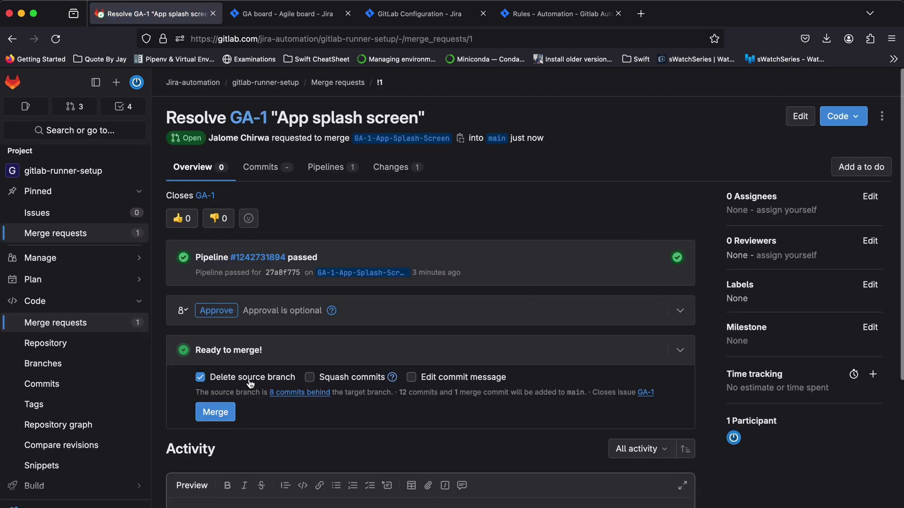
left_click(215, 412)
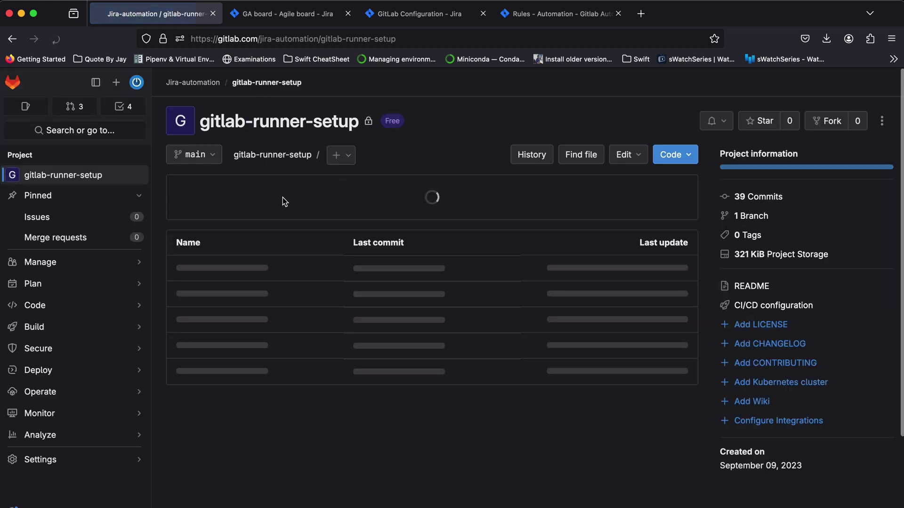
Check the repository's branch list in GitLab, and open issue GA-1 from the GA board in Jira
left_click(193, 154)
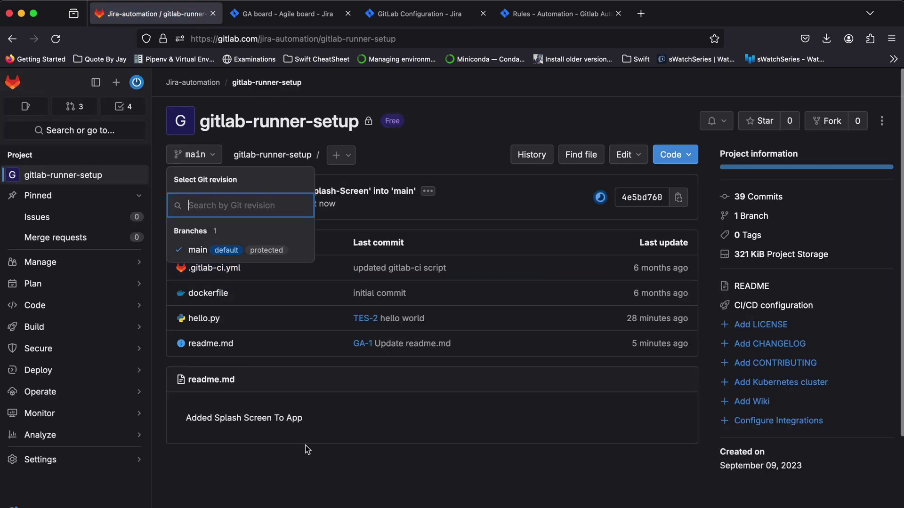
left_click(324, 472)
left_click(264, 7)
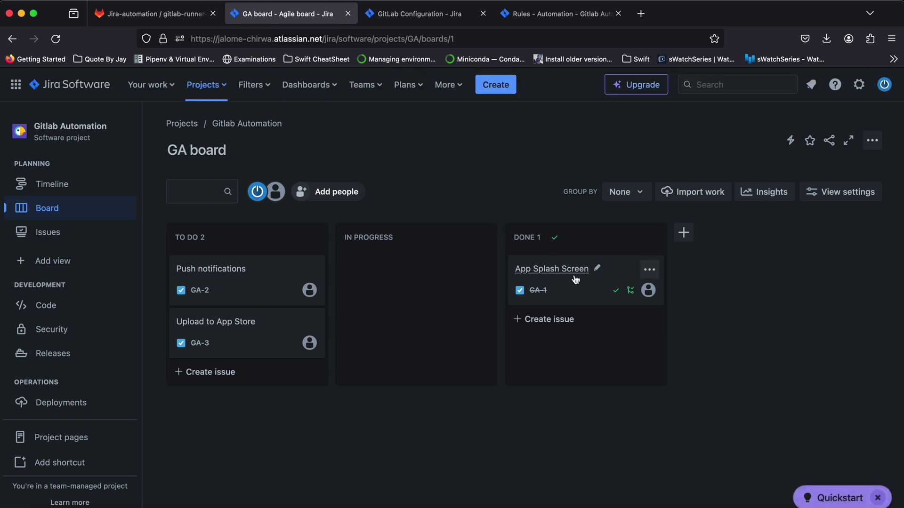
left_click(586, 290)
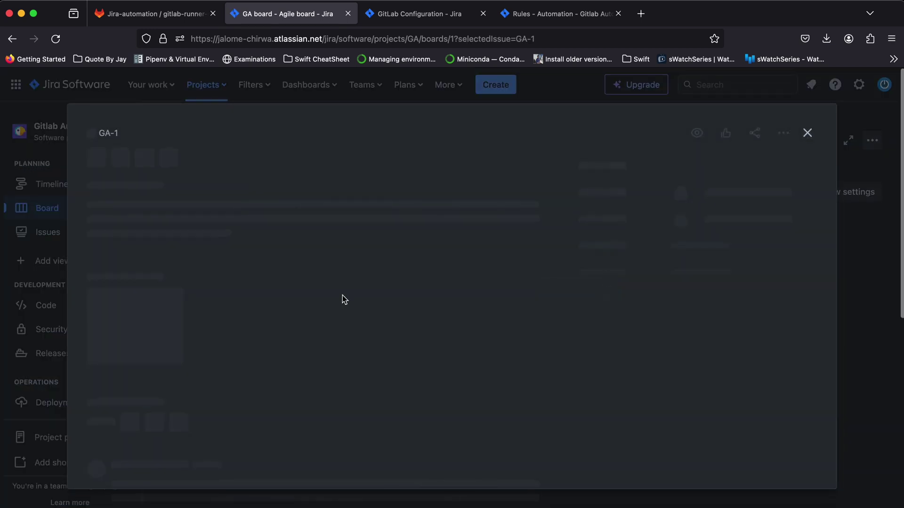